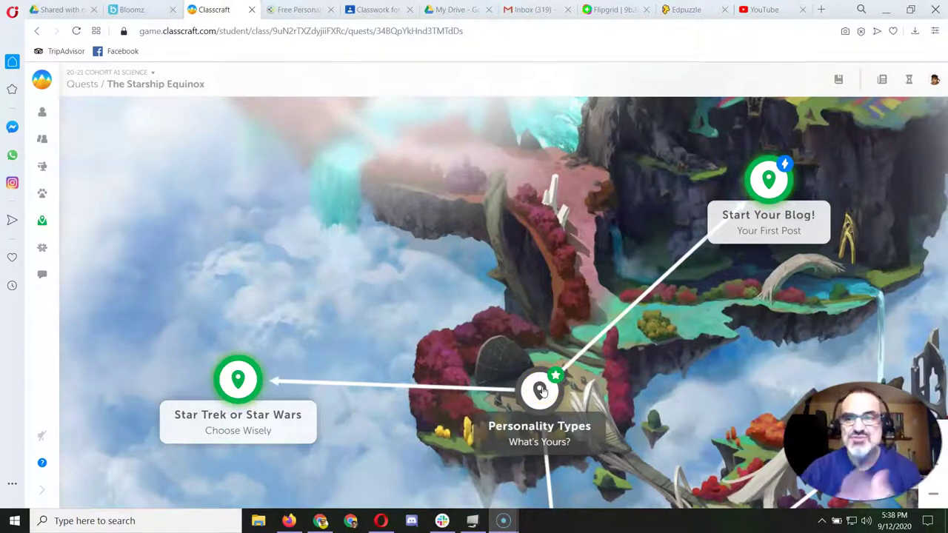
Open the Start Your Blog! quest and read its story instructions down to the How to Sign Up for Blogger video.
{"action": "left_click", "coordinate": [767, 189]}
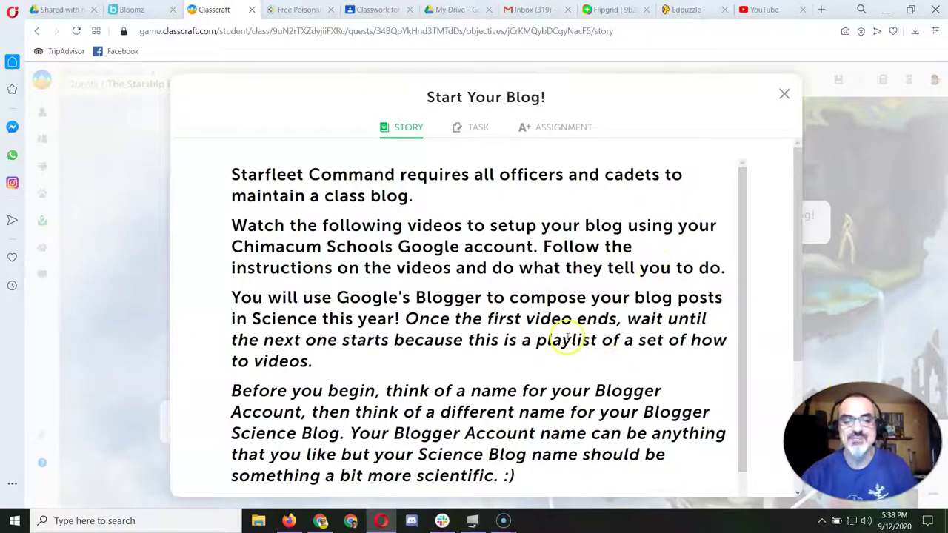
{"action": "scroll", "coordinate": [562, 339], "scroll_direction": "down", "scroll_amount": 3}
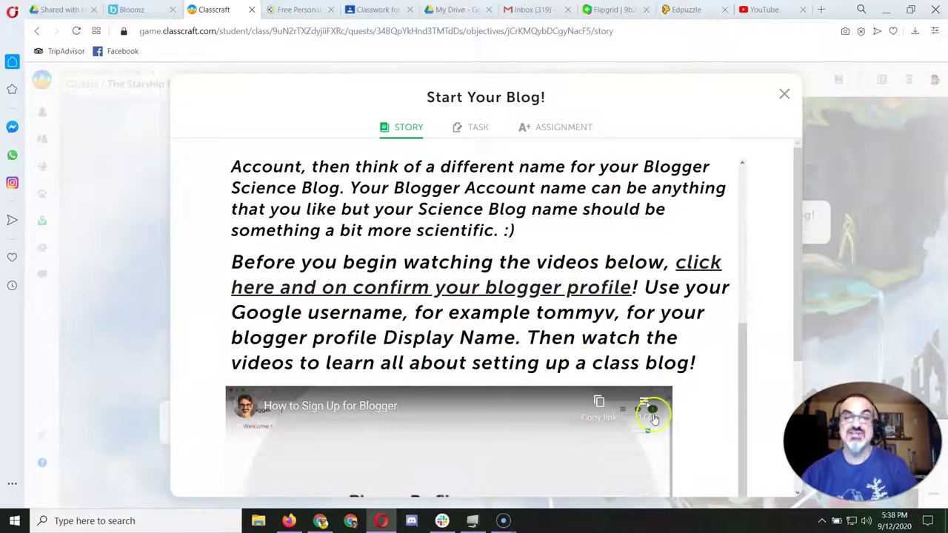
{"action": "scroll", "coordinate": [766, 332], "scroll_direction": "down", "scroll_amount": 3}
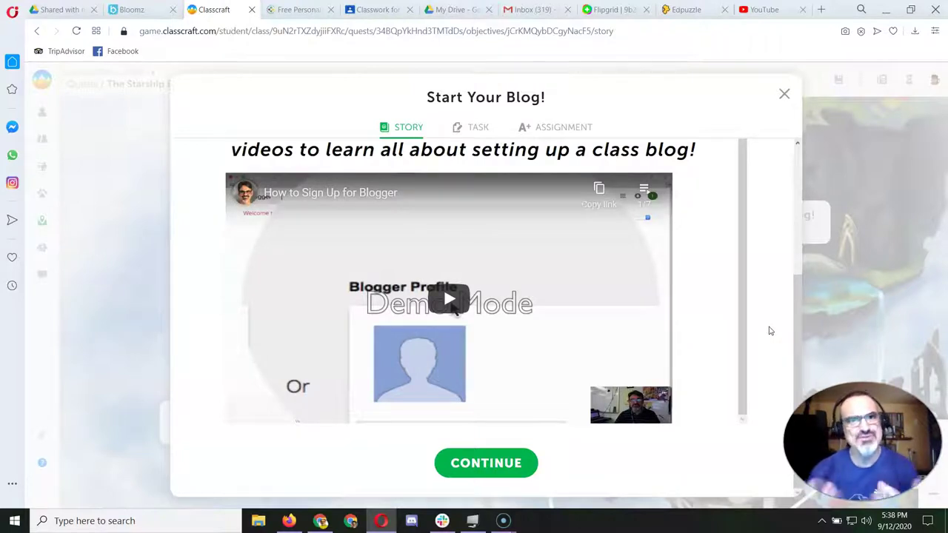
{"action": "left_click", "coordinate": [835, 313]}
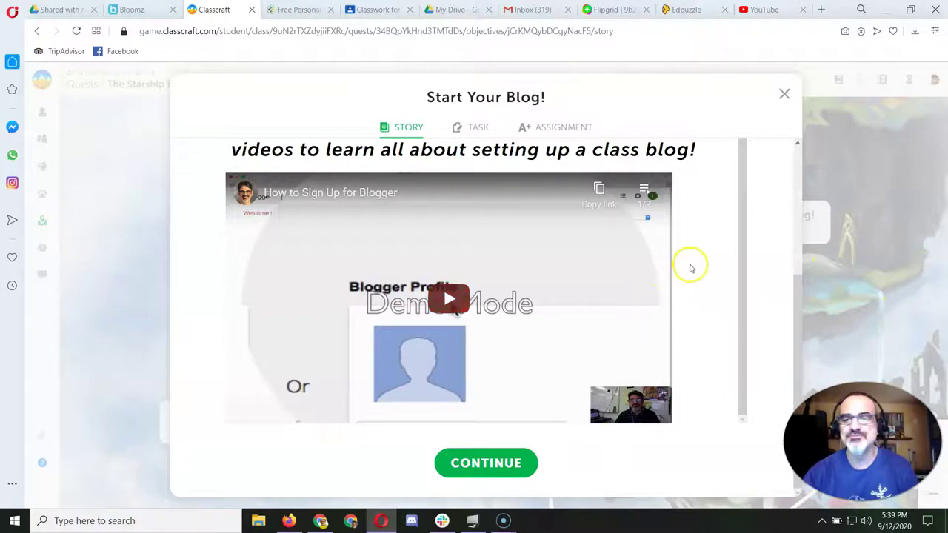
{"action": "scroll", "coordinate": [690, 268], "scroll_direction": "up", "scroll_amount": 3}
{"action": "scroll", "coordinate": [689, 266], "scroll_direction": "down", "scroll_amount": 1}
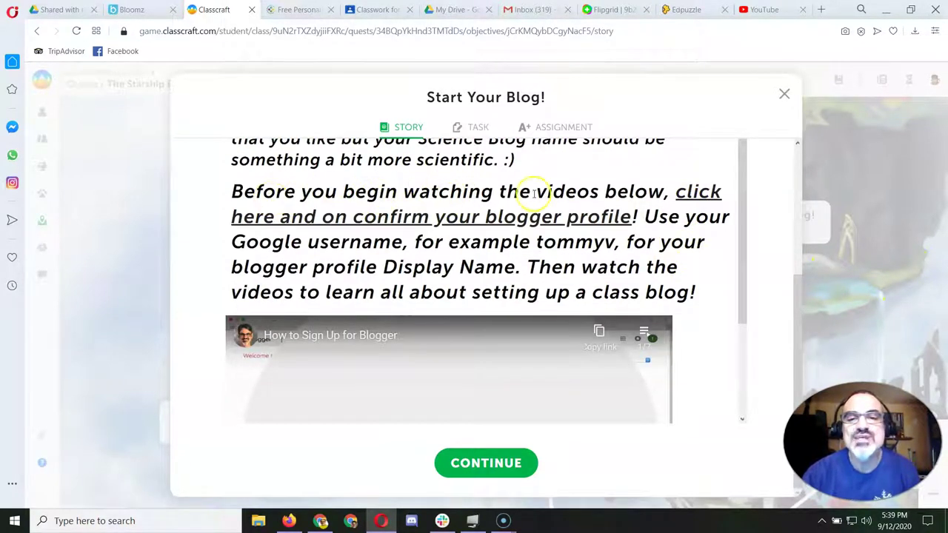
Follow the quest's link for confirming the Blogger profile and continue to Blogger with Test1Account as the display name.
{"action": "left_click", "coordinate": [396, 220]}
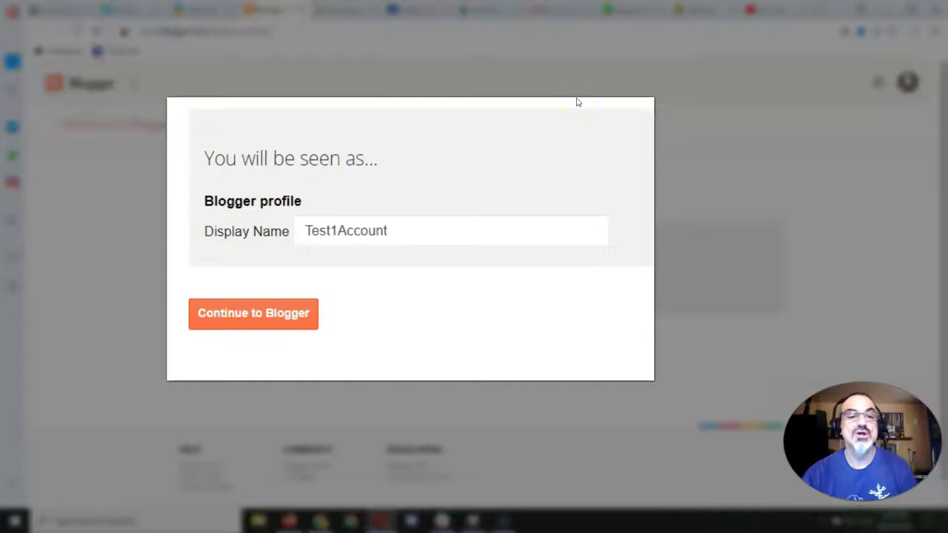
{"action": "left_click", "coordinate": [421, 227]}
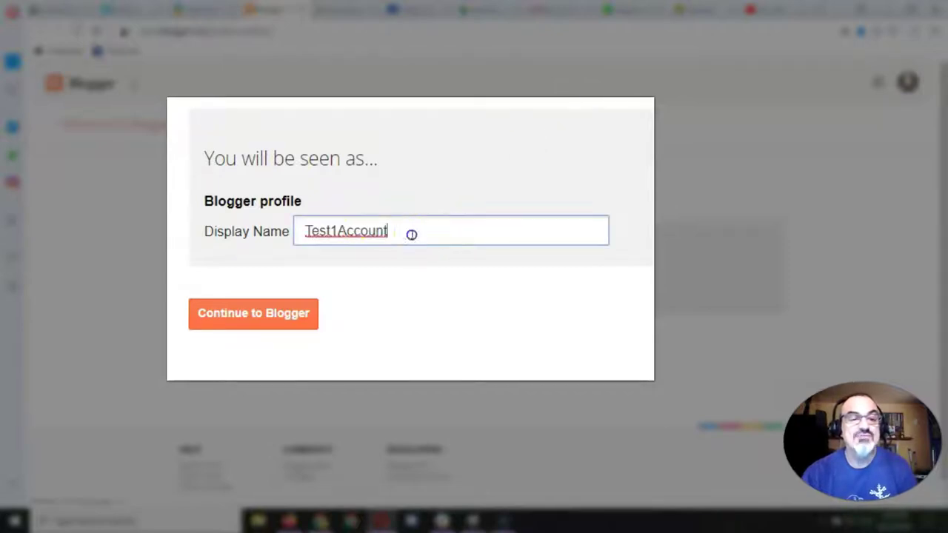
{"action": "left_click_drag", "start_coordinate": [411, 234], "coordinate": [291, 234]}
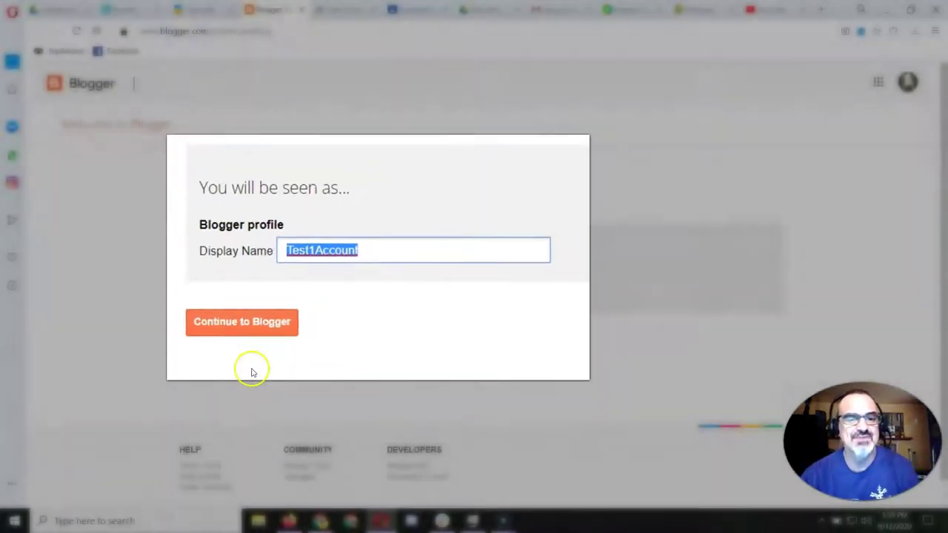
{"action": "left_click", "coordinate": [253, 313]}
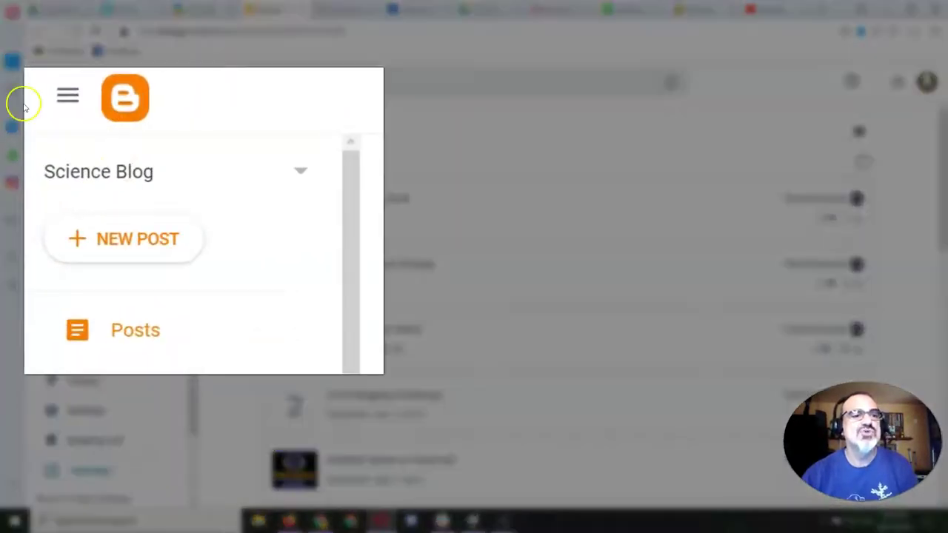
Check the list of available blogs, staying on Science Blog, and look through its posts.
{"action": "left_click", "coordinate": [304, 172]}
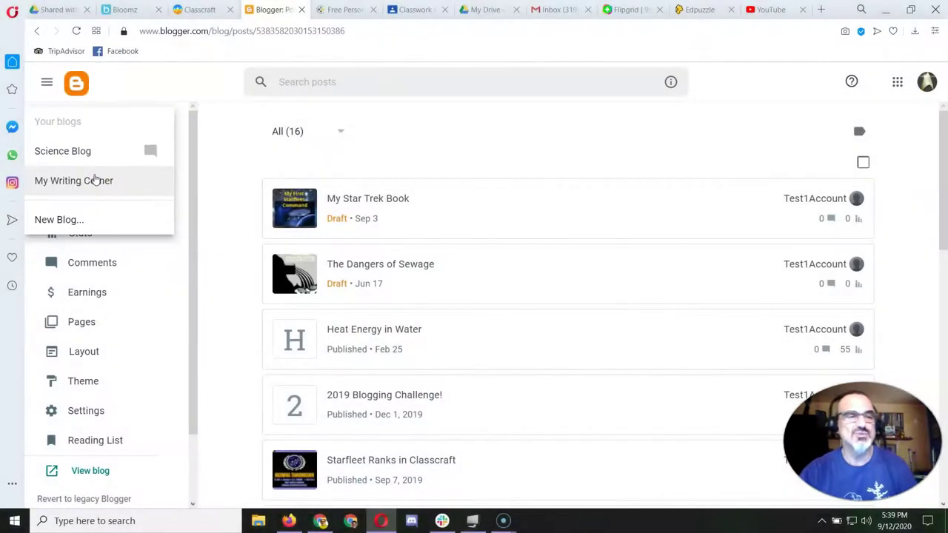
{"action": "left_click", "coordinate": [165, 96]}
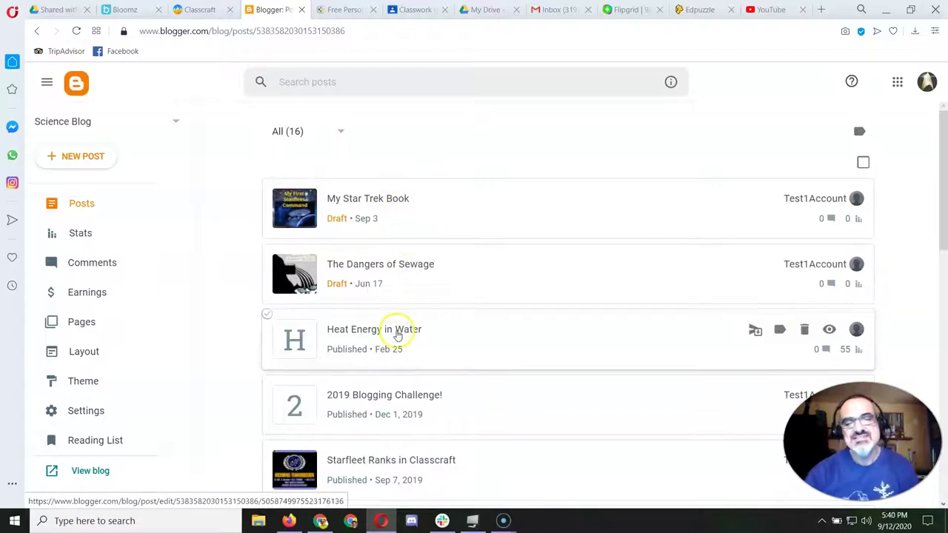
{"action": "scroll", "coordinate": [393, 362], "scroll_direction": "down", "scroll_amount": 3}
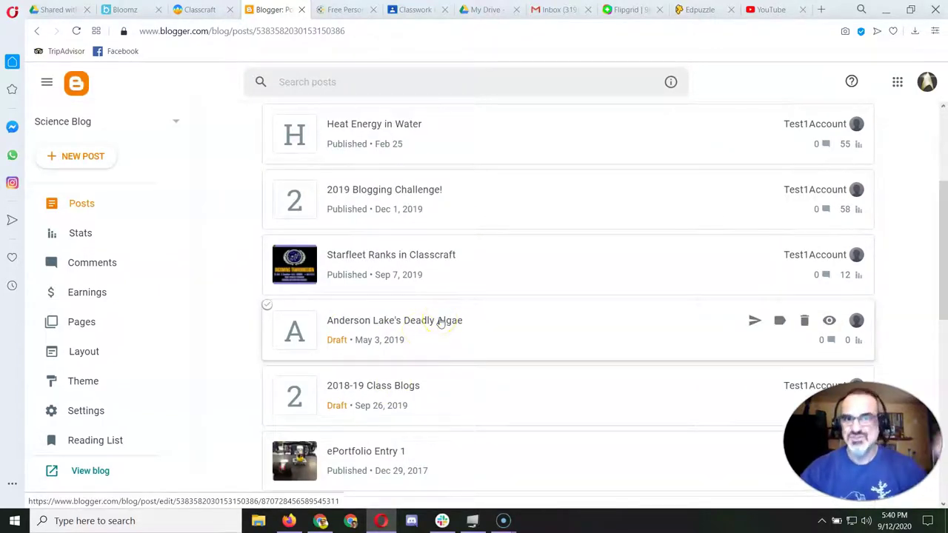
{"action": "scroll", "coordinate": [459, 294], "scroll_direction": "up", "scroll_amount": 3}
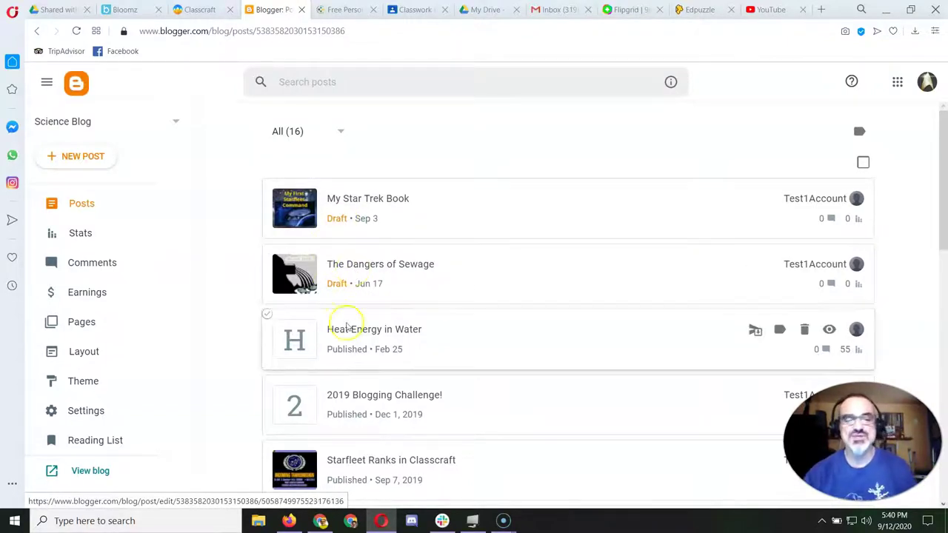
{"action": "scroll", "coordinate": [345, 383], "scroll_direction": "down", "scroll_amount": 2}
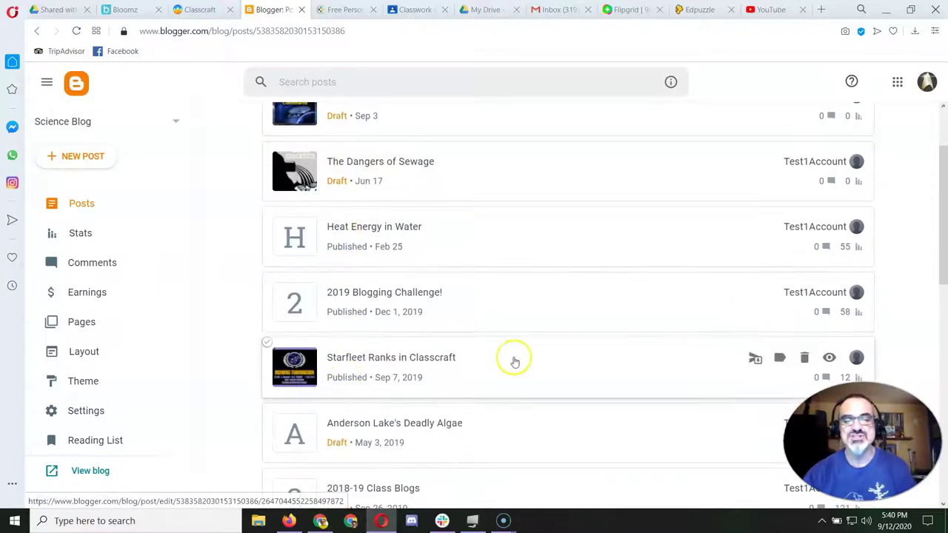
Open the Starfleet Ranks in Classcraft post in the editor, read through its content and return to the post list.
{"action": "left_click", "coordinate": [609, 372]}
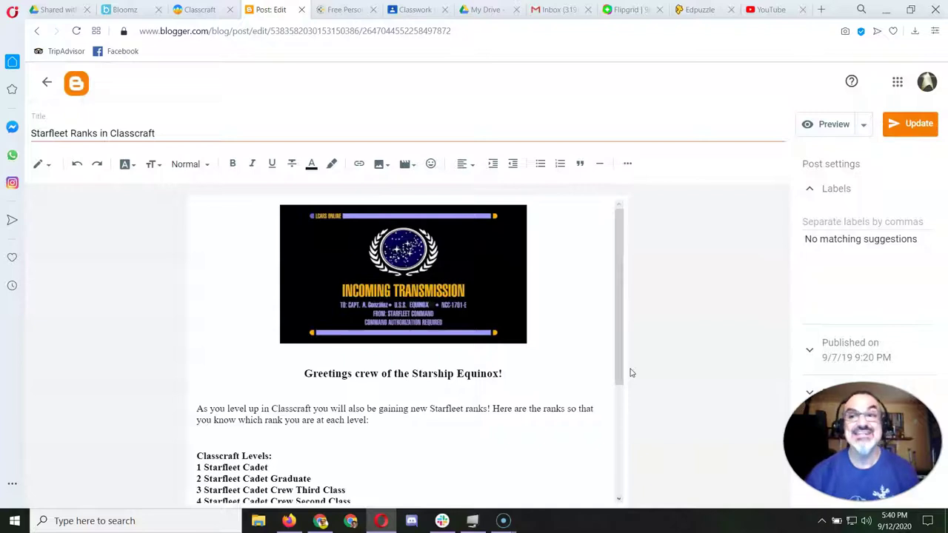
{"action": "scroll", "coordinate": [439, 394], "scroll_direction": "down", "scroll_amount": 2}
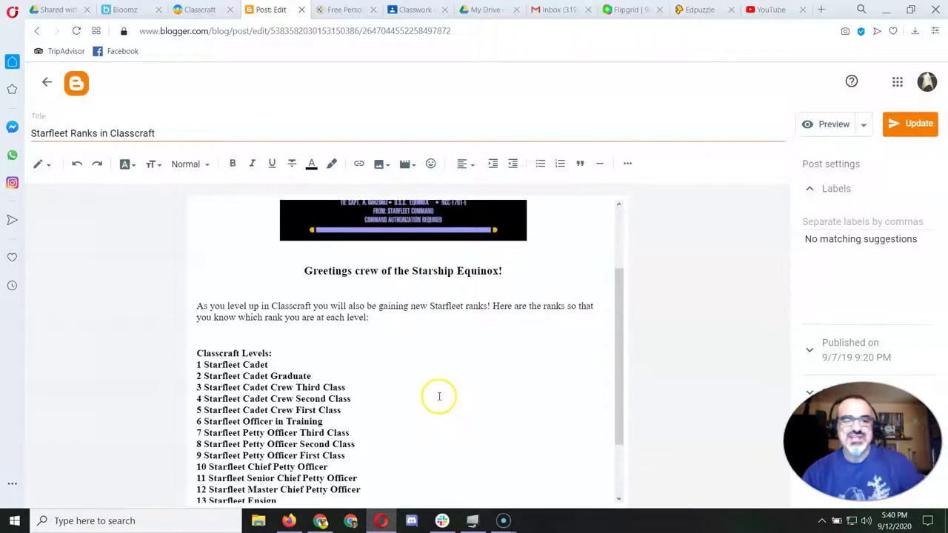
{"action": "scroll", "coordinate": [439, 396], "scroll_direction": "down", "scroll_amount": 1}
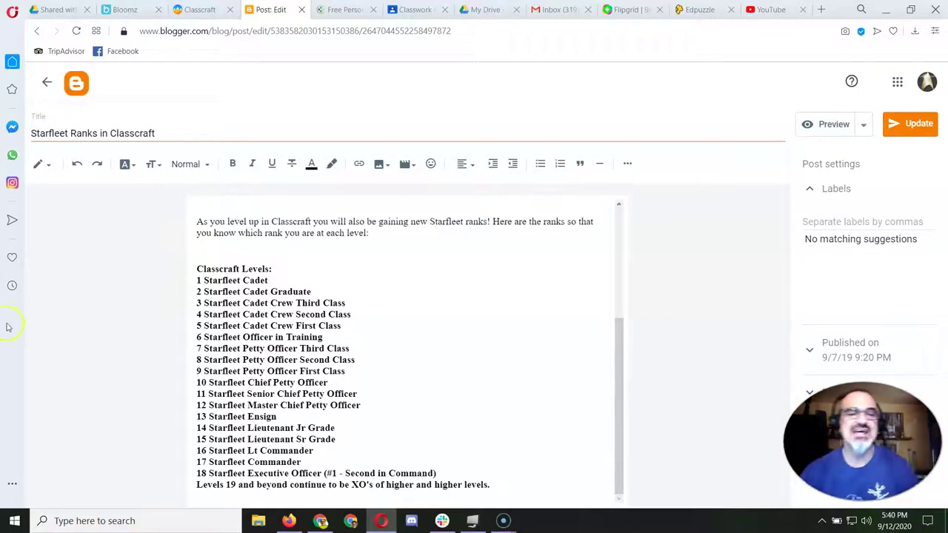
{"action": "scroll", "coordinate": [264, 307], "scroll_direction": "up", "scroll_amount": 3}
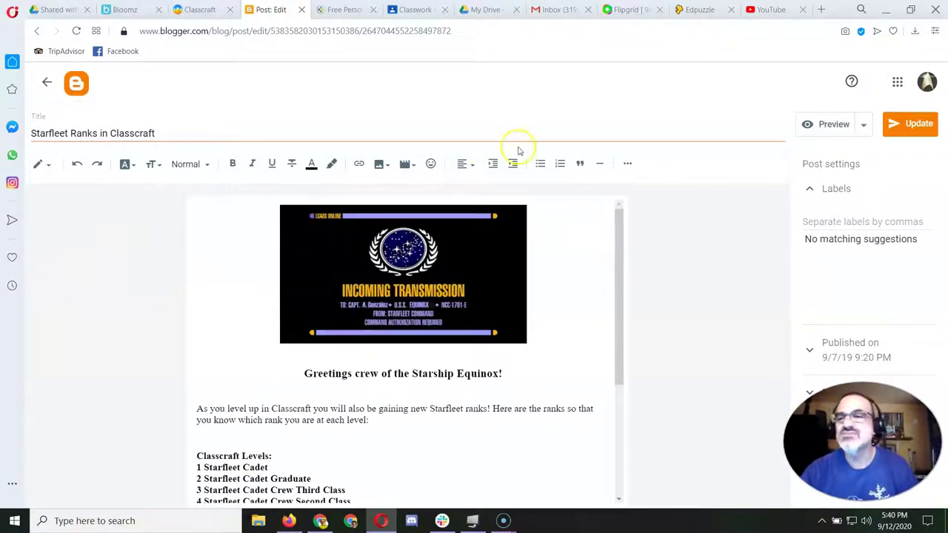
{"action": "left_click", "coordinate": [894, 129]}
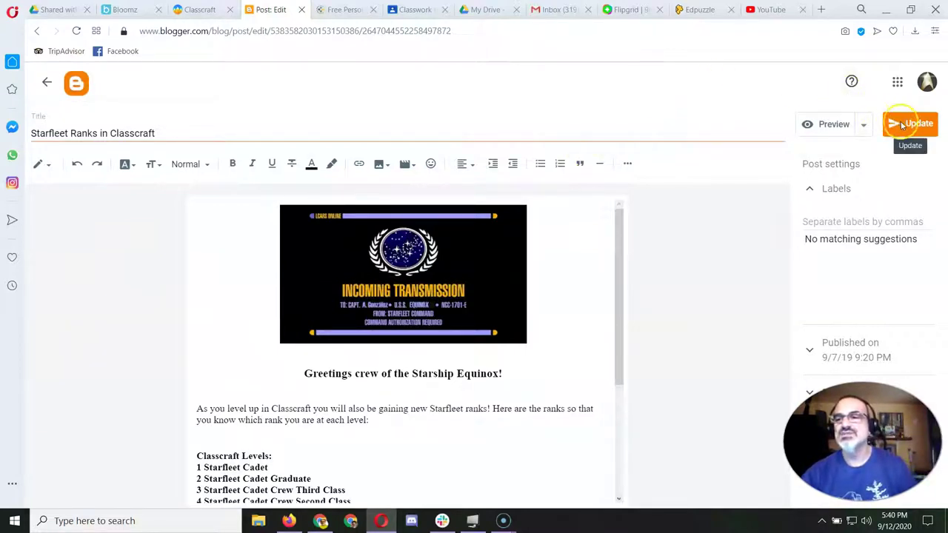
{"action": "left_click", "coordinate": [44, 81]}
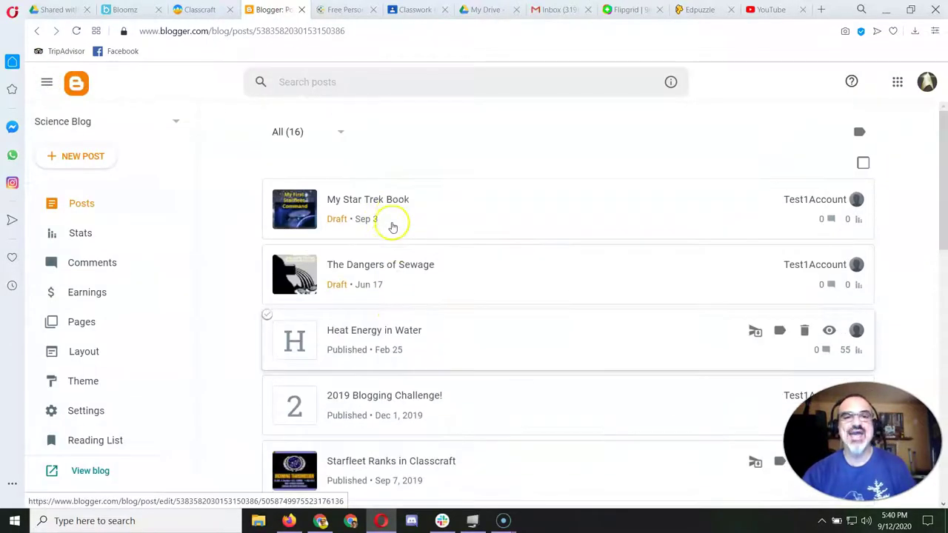
Switch to Classcraft and review the Start Your Blog! story instructions down to the sign-up video.
{"action": "left_click", "coordinate": [199, 9]}
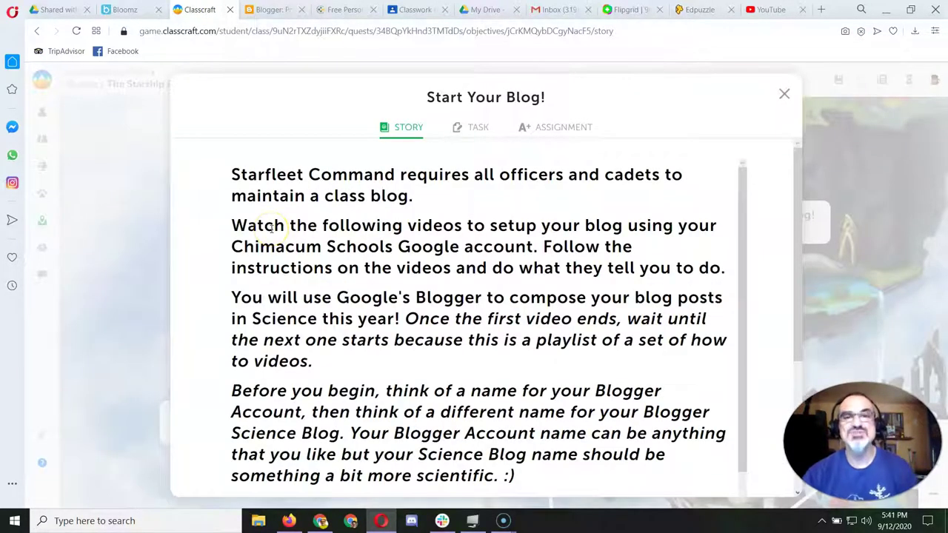
{"action": "scroll", "coordinate": [348, 208], "scroll_direction": "down", "scroll_amount": 3}
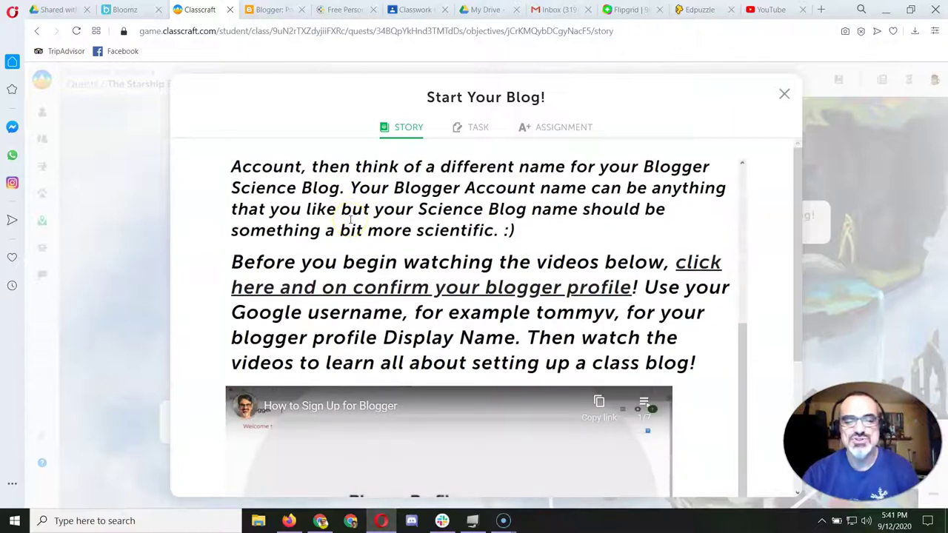
{"action": "scroll", "coordinate": [592, 348], "scroll_direction": "down", "scroll_amount": 3}
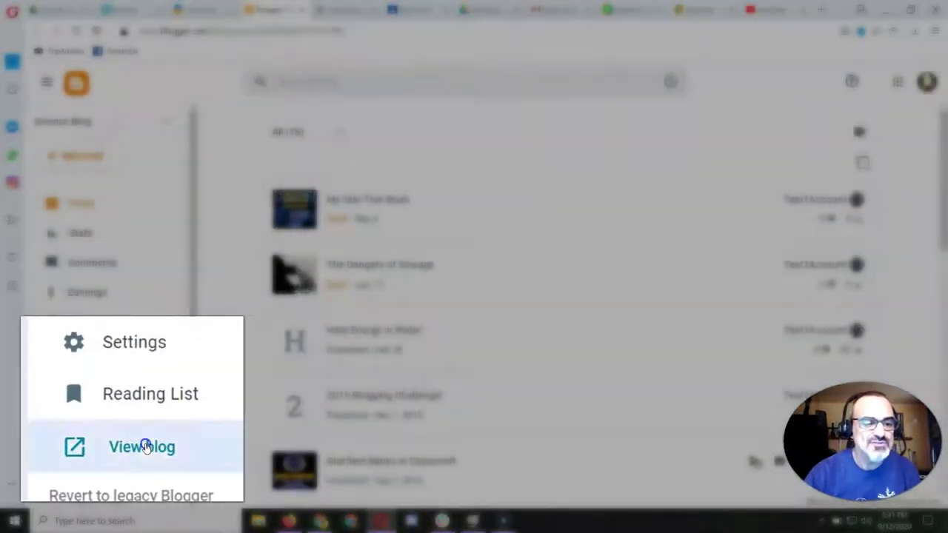
View the public Science Blog page from Blogger, close it and switch back to the quest in Classcraft.
{"action": "left_click", "coordinate": [144, 444]}
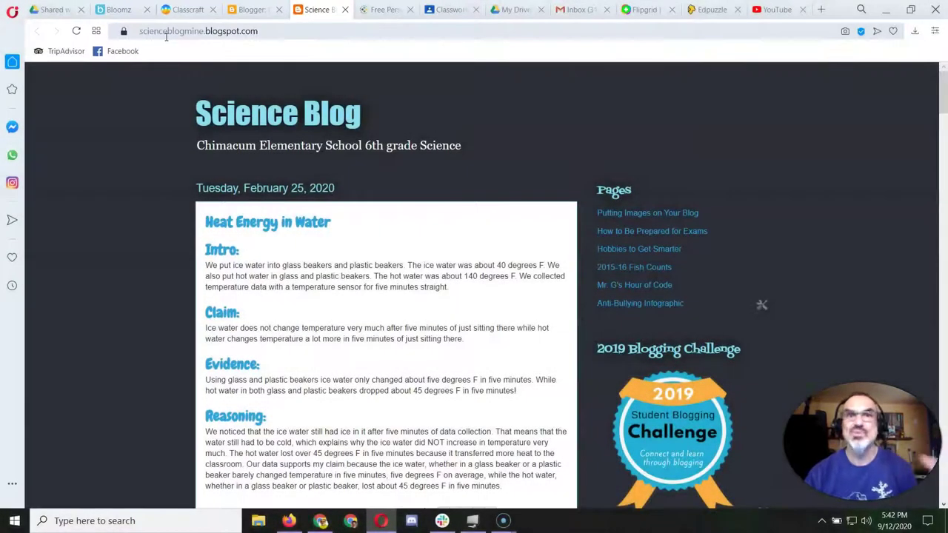
{"action": "left_click", "coordinate": [345, 10]}
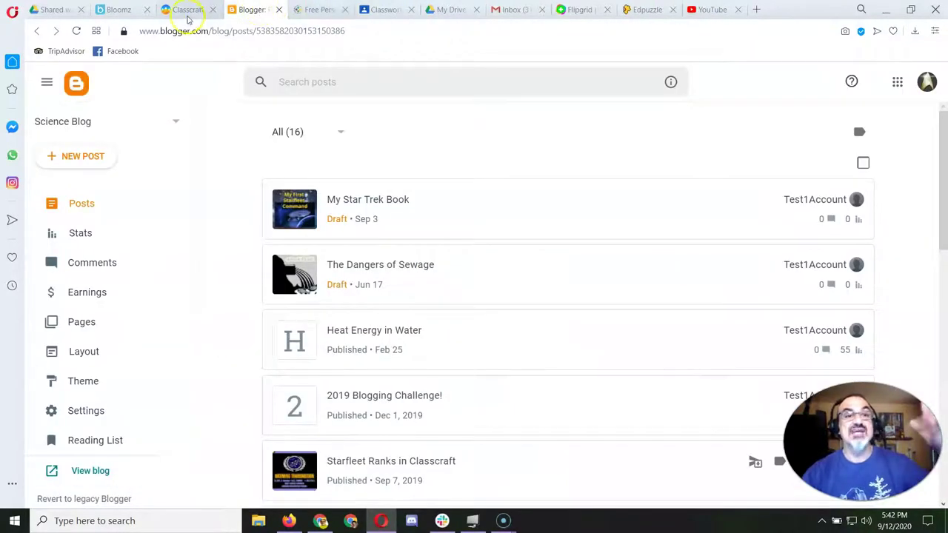
{"action": "left_click", "coordinate": [187, 10]}
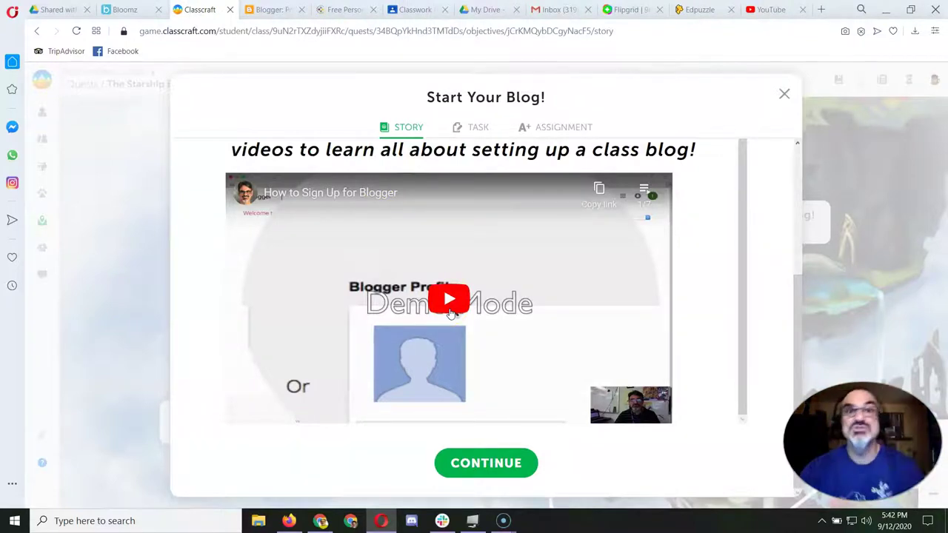
Continue to the quest's Your First Post task, read through its instructions and open the assignment section.
{"action": "left_click", "coordinate": [486, 465]}
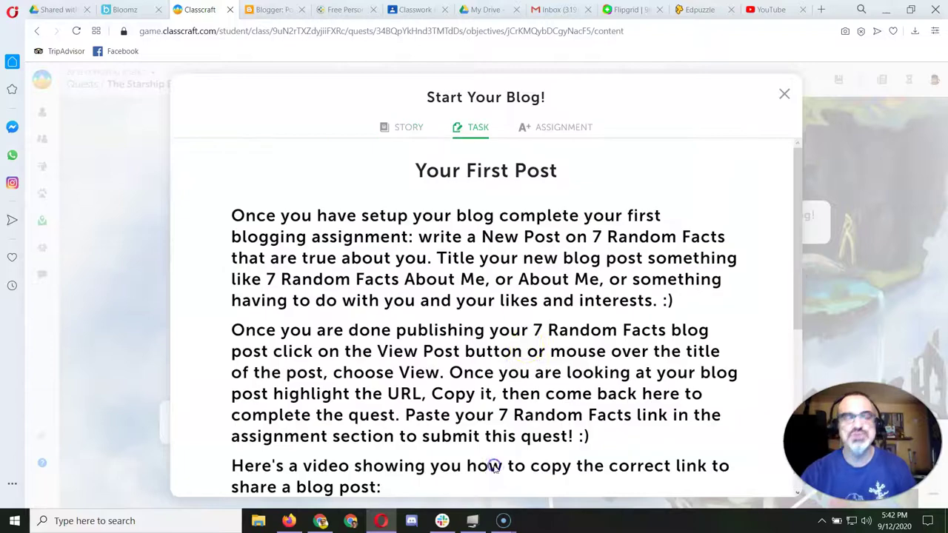
{"action": "scroll", "coordinate": [528, 335], "scroll_direction": "down", "scroll_amount": 2}
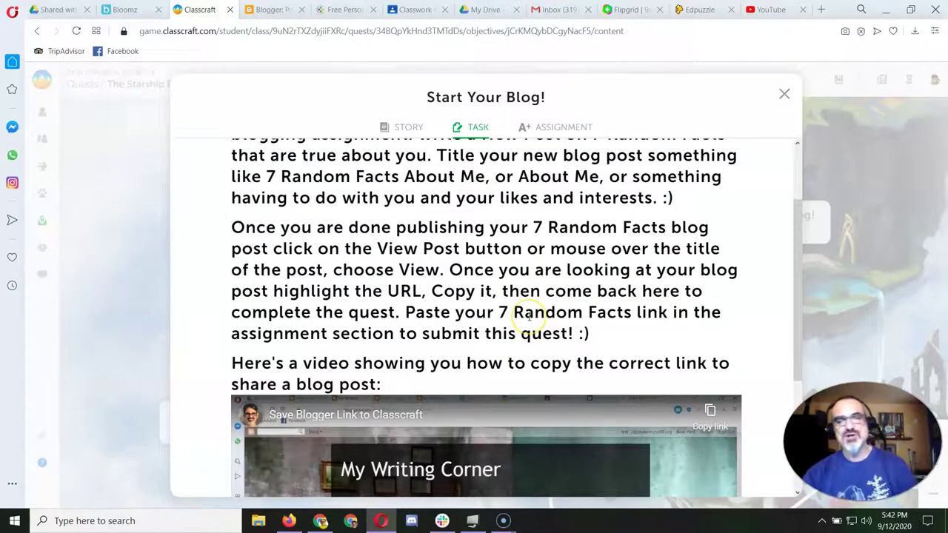
{"action": "scroll", "coordinate": [528, 317], "scroll_direction": "down", "scroll_amount": 4}
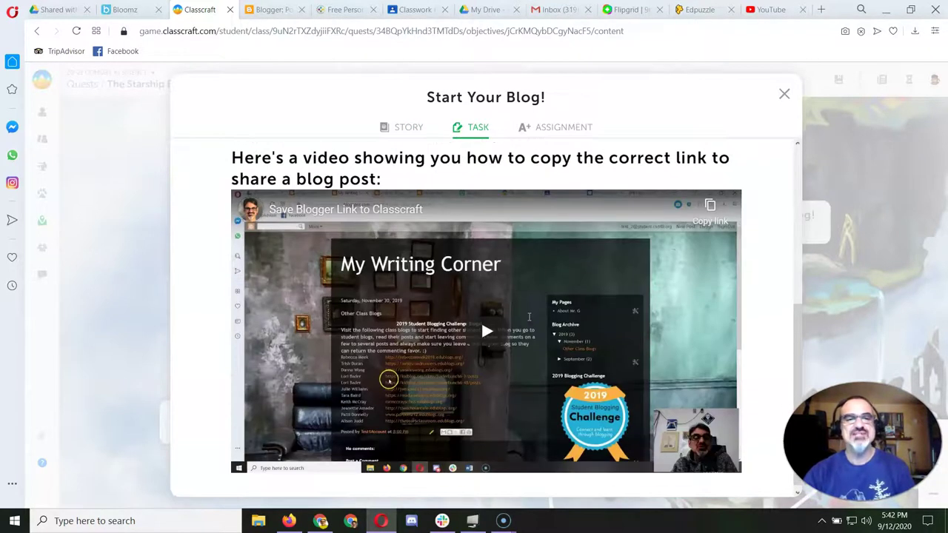
{"action": "scroll", "coordinate": [529, 317], "scroll_direction": "down", "scroll_amount": 1}
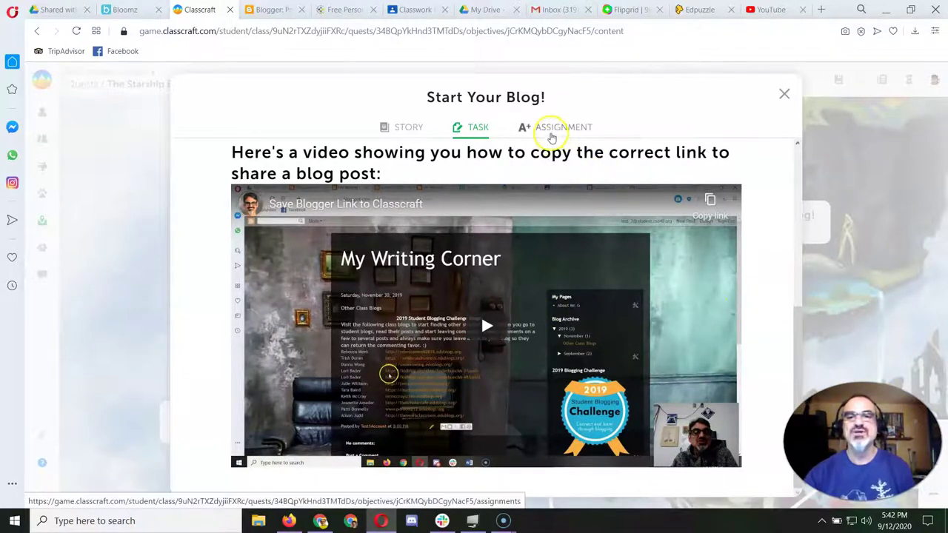
{"action": "left_click", "coordinate": [551, 130]}
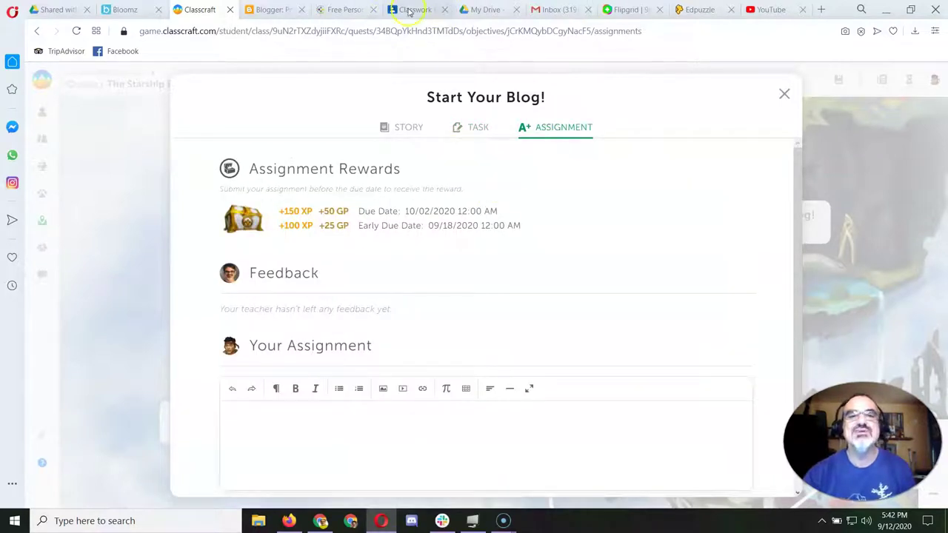
Switch to Blogger, open the public Science Blog page and look through its published posts.
{"action": "left_click", "coordinate": [271, 9]}
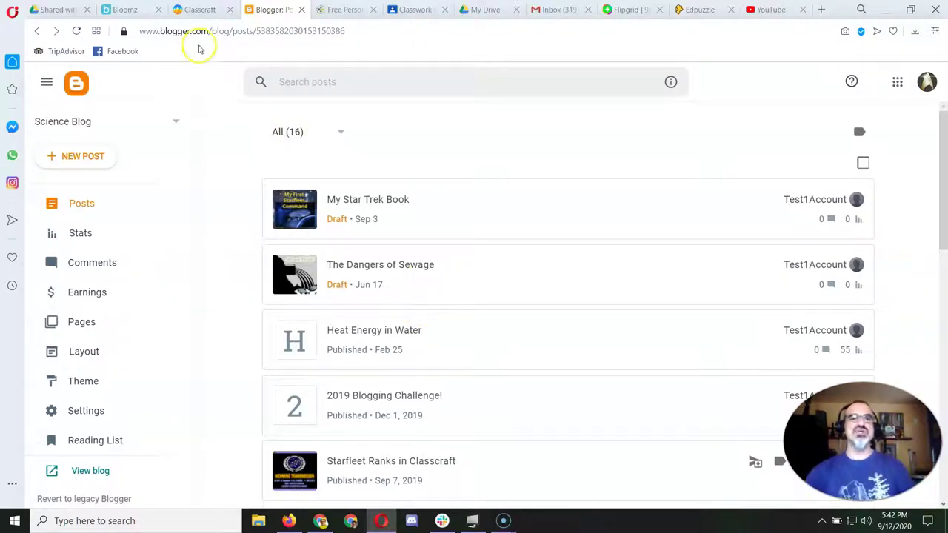
{"action": "left_click", "coordinate": [213, 31]}
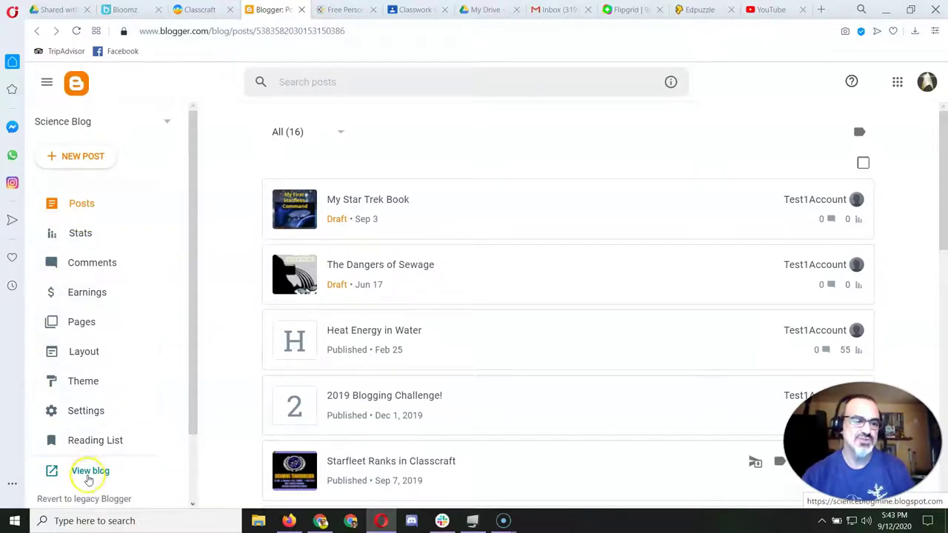
{"action": "left_click", "coordinate": [90, 471]}
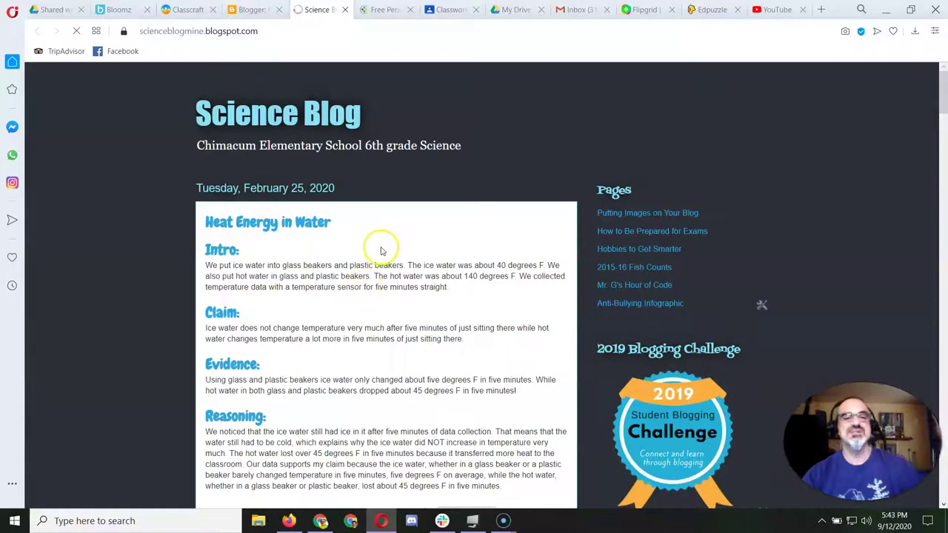
{"action": "scroll", "coordinate": [286, 169], "scroll_direction": "down", "scroll_amount": 10}
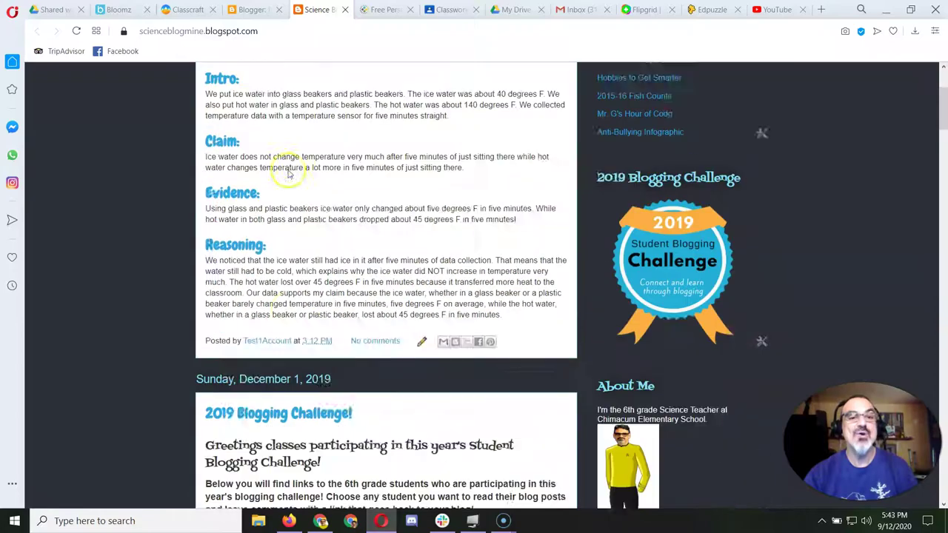
Find the About Me post from September 5, 2015 on the Science Blog, open it and copy its address.
{"action": "scroll", "coordinate": [289, 173], "scroll_direction": "down", "scroll_amount": 15}
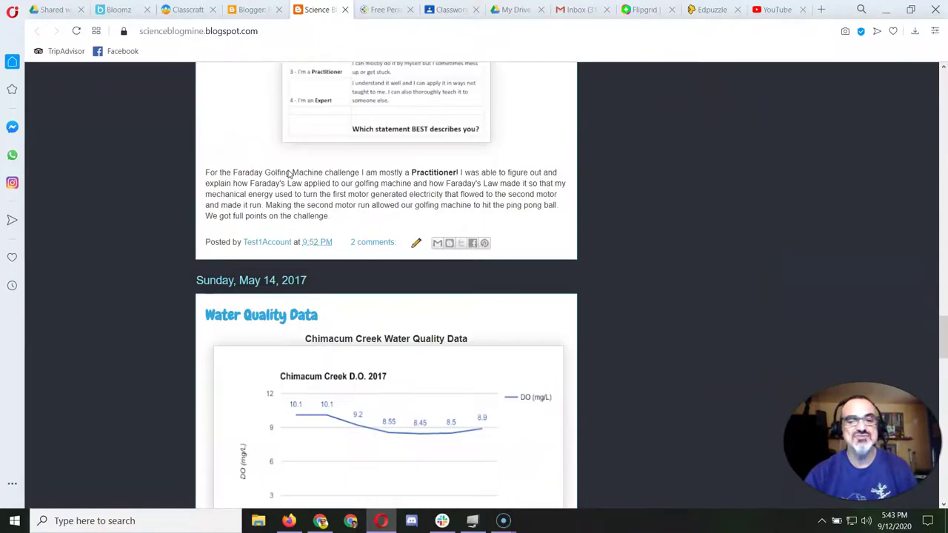
{"action": "scroll", "coordinate": [289, 173], "scroll_direction": "down", "scroll_amount": 10}
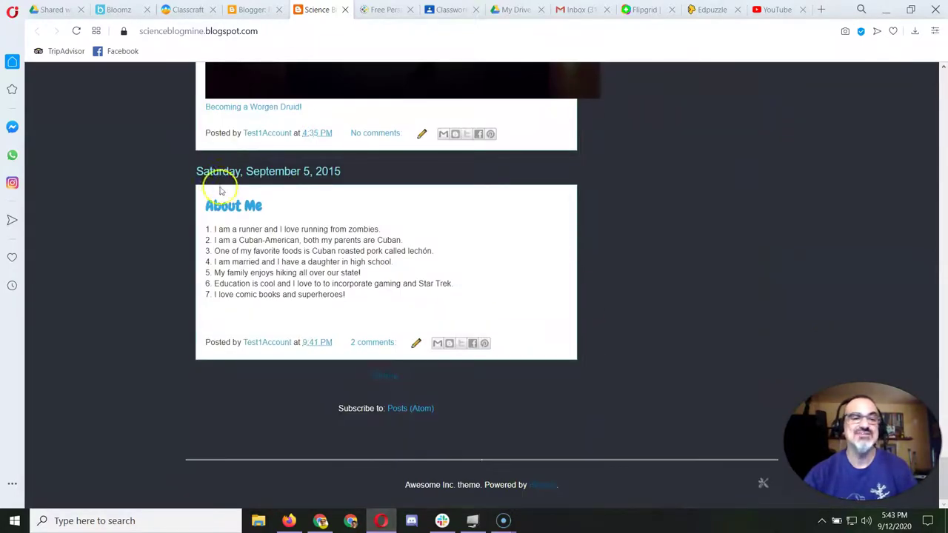
{"action": "left_click", "coordinate": [305, 191]}
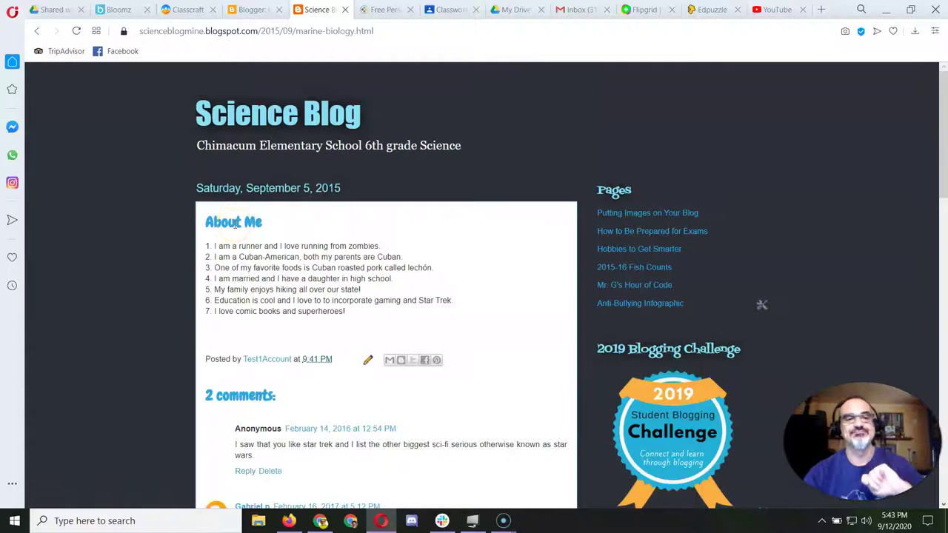
{"action": "left_click", "coordinate": [248, 32]}
{"action": "key", "text": "ctrl+c"}
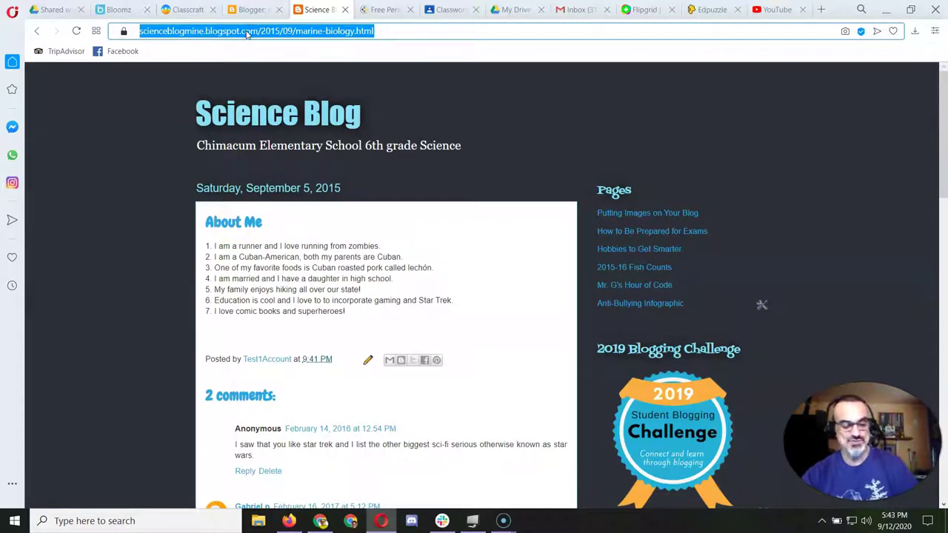
Switch to Classcraft, paste the About Me post's link as the Start Your Blog! assignment, submit it and return to the quest map.
{"action": "left_click", "coordinate": [190, 10]}
{"action": "left_click", "coordinate": [321, 429]}
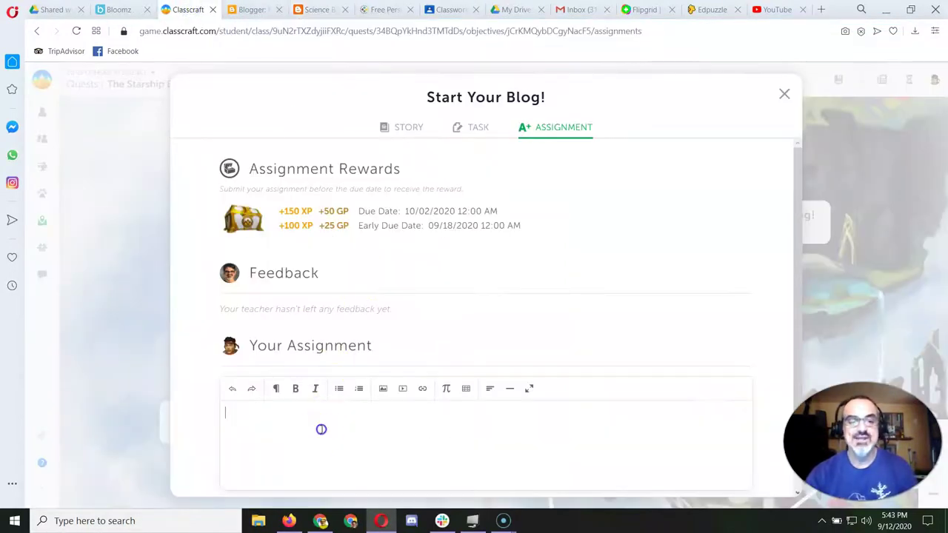
{"action": "key", "text": "ctrl+v"}
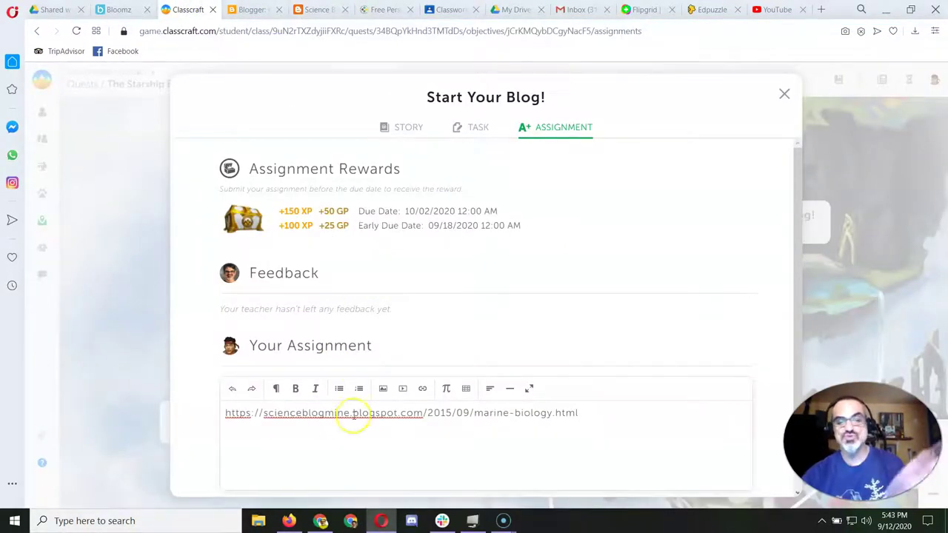
{"action": "scroll", "coordinate": [368, 408], "scroll_direction": "down", "scroll_amount": 1}
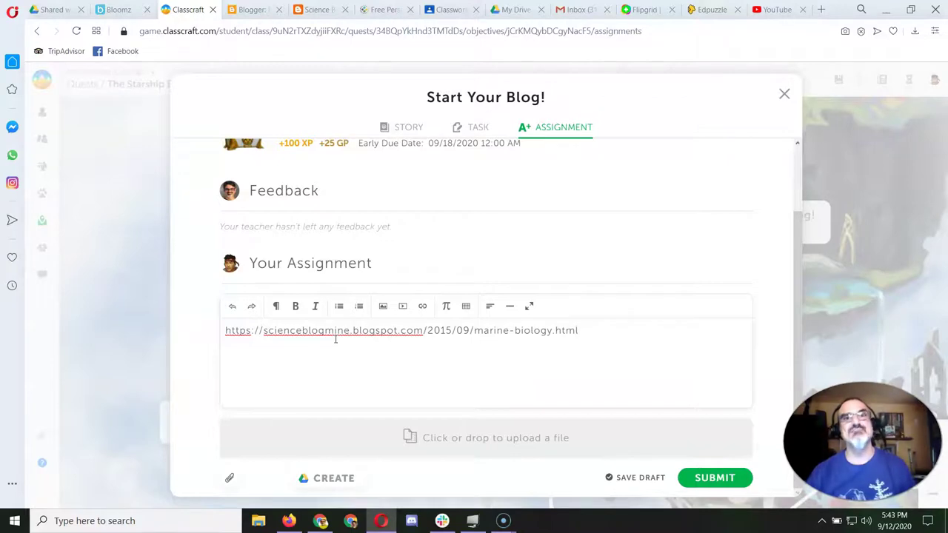
{"action": "left_click", "coordinate": [711, 477]}
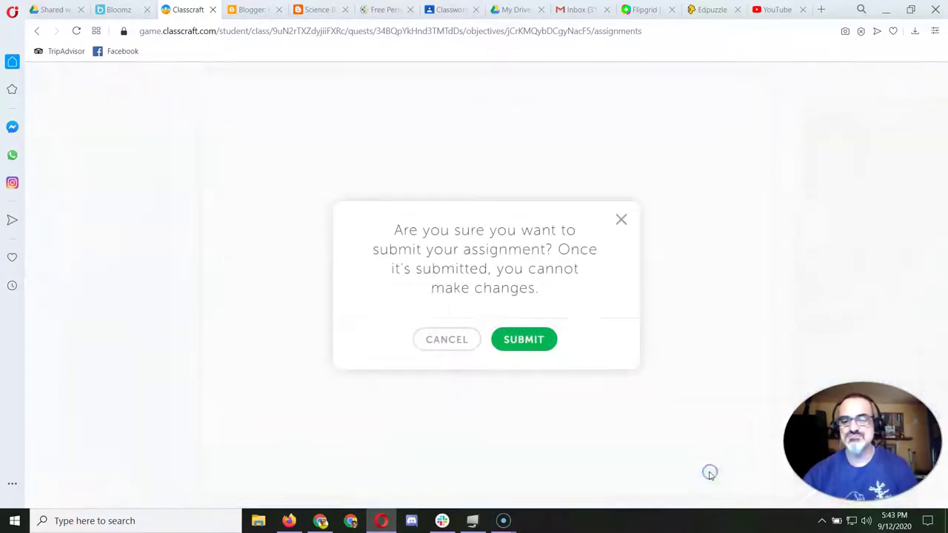
{"action": "left_click", "coordinate": [528, 341]}
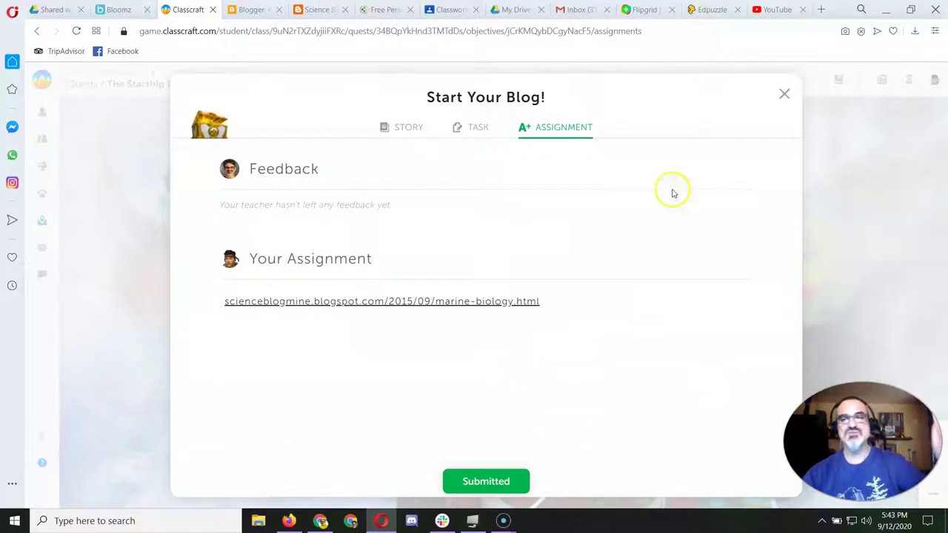
{"action": "left_click", "coordinate": [784, 94]}
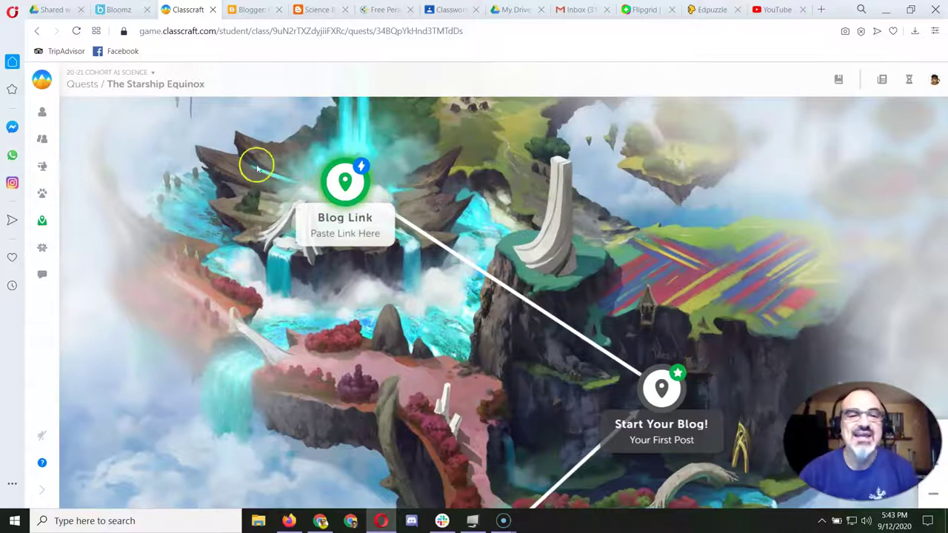
Open the Blog Link objective, continue to its Paste Link Here task and enter the student's name in the Science Blog Link form.
{"action": "left_click", "coordinate": [342, 182]}
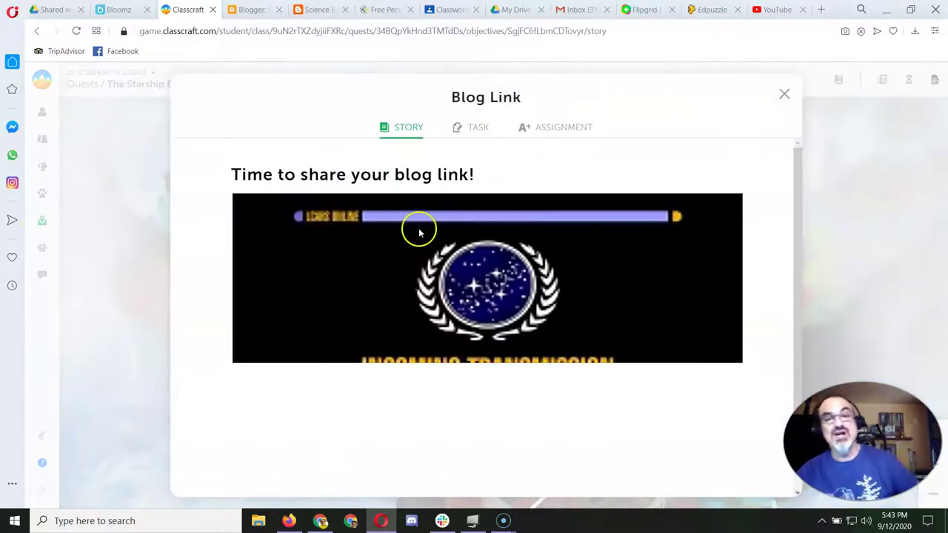
{"action": "scroll", "coordinate": [419, 228], "scroll_direction": "down", "scroll_amount": 1}
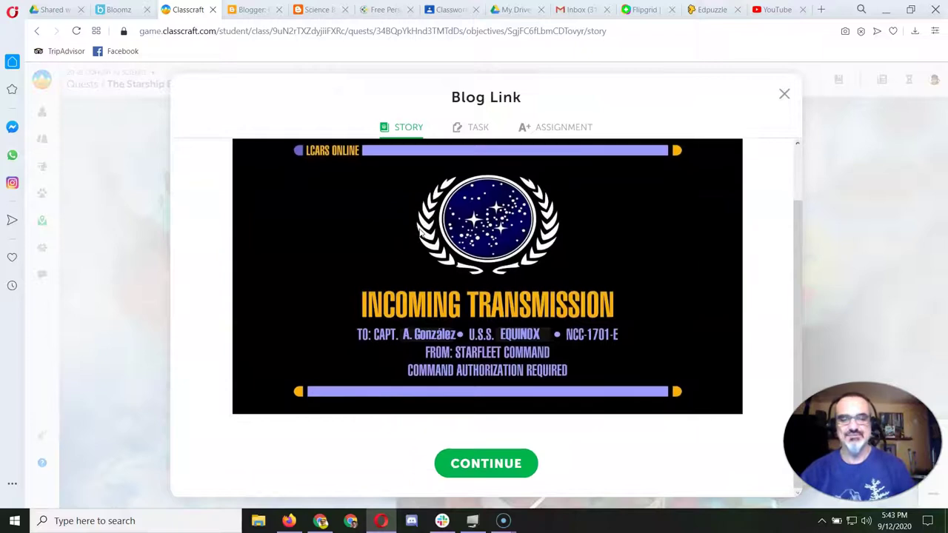
{"action": "left_click", "coordinate": [489, 464]}
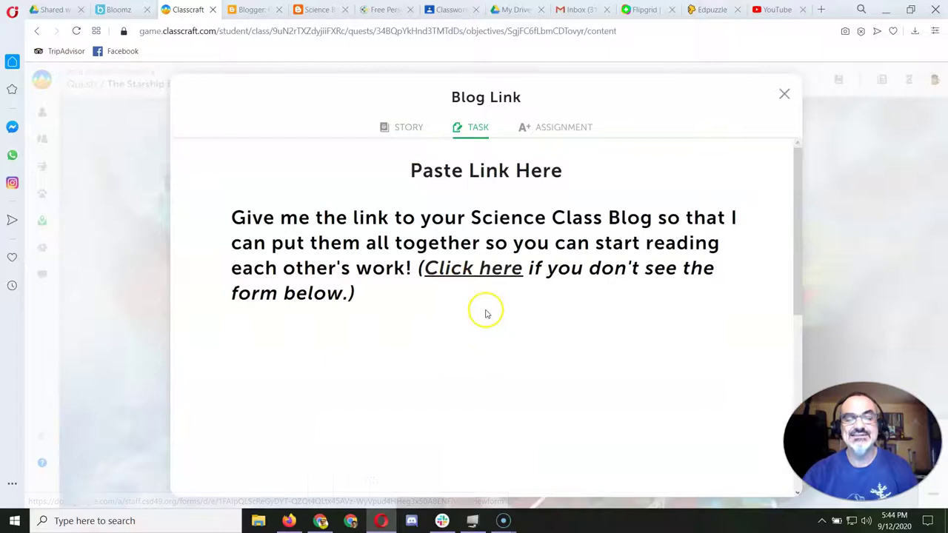
{"action": "scroll", "coordinate": [487, 314], "scroll_direction": "down", "scroll_amount": 4}
{"action": "scroll", "coordinate": [487, 313], "scroll_direction": "up", "scroll_amount": 2}
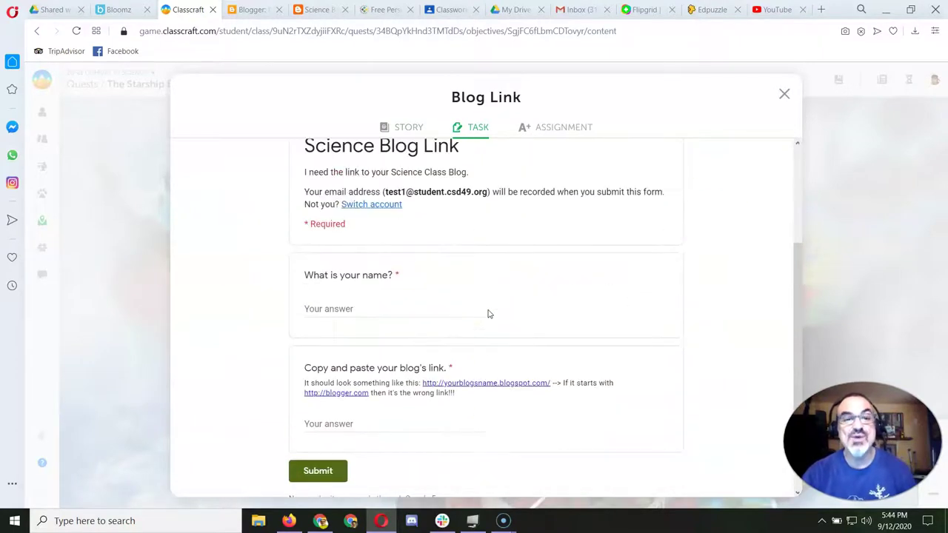
{"action": "left_click", "coordinate": [351, 305]}
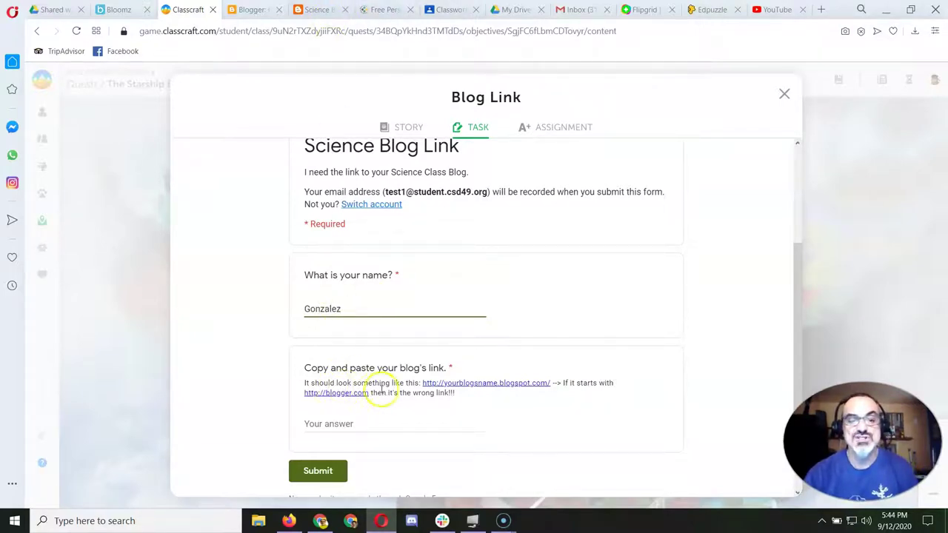
Switch to the Science Blog, compare its home page address with the Heat Energy in Water post's, and copy the home page address.
{"action": "left_click", "coordinate": [306, 12]}
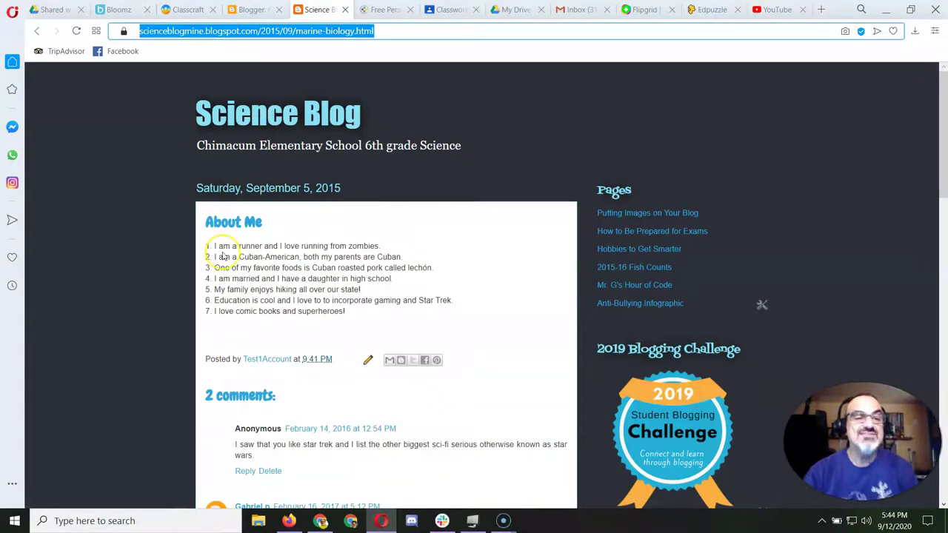
{"action": "left_click", "coordinate": [272, 120]}
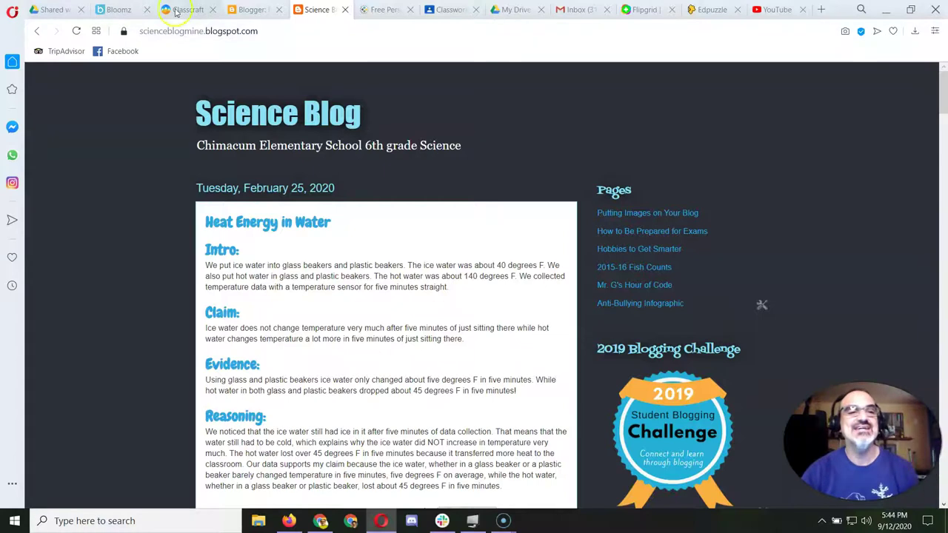
{"action": "left_click", "coordinate": [189, 33]}
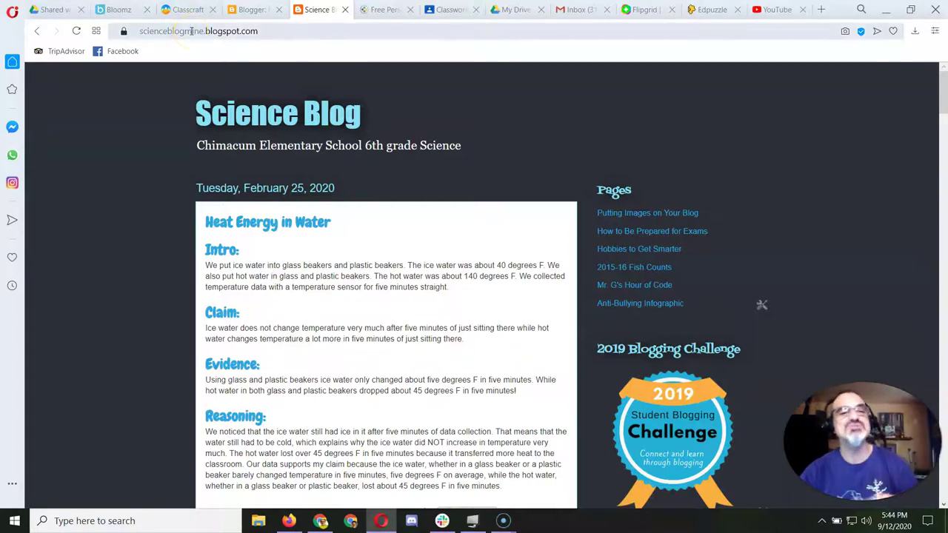
{"action": "left_click", "coordinate": [230, 224]}
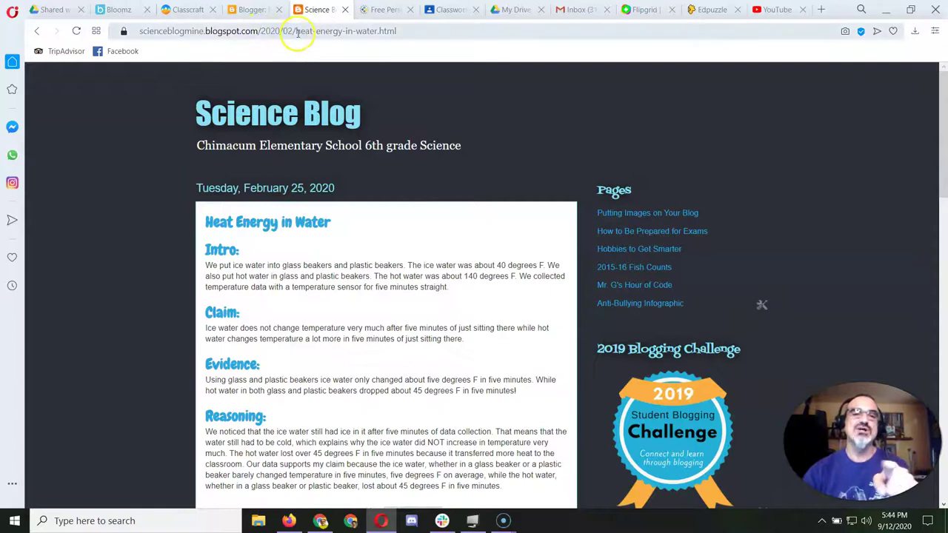
{"action": "left_click", "coordinate": [280, 113]}
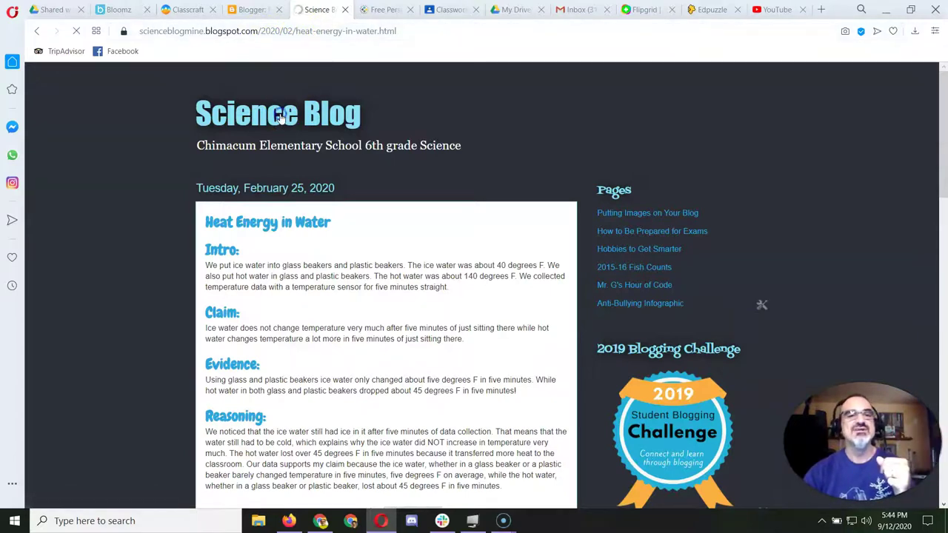
{"action": "left_click", "coordinate": [244, 32]}
{"action": "key", "text": "ctrl+c"}
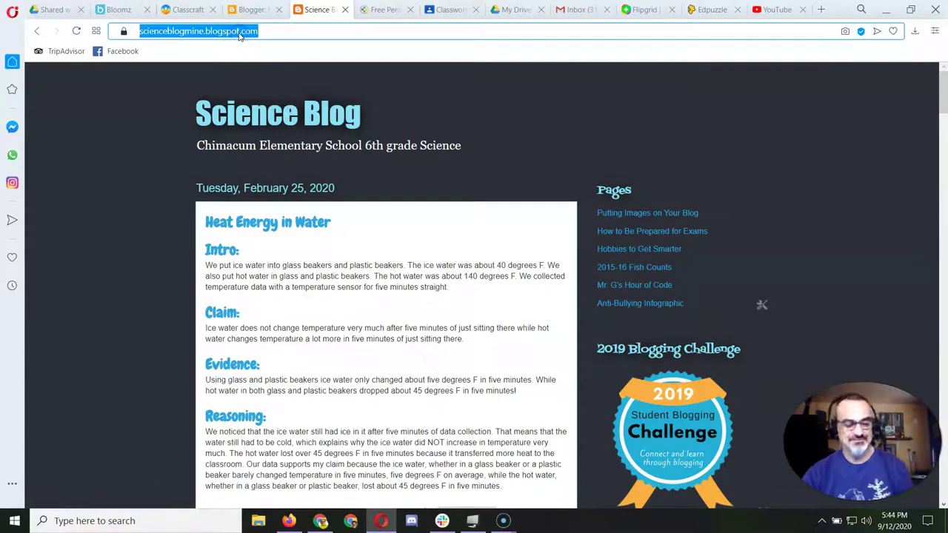
{"action": "left_click", "coordinate": [185, 9]}
{"action": "left_click", "coordinate": [322, 422]}
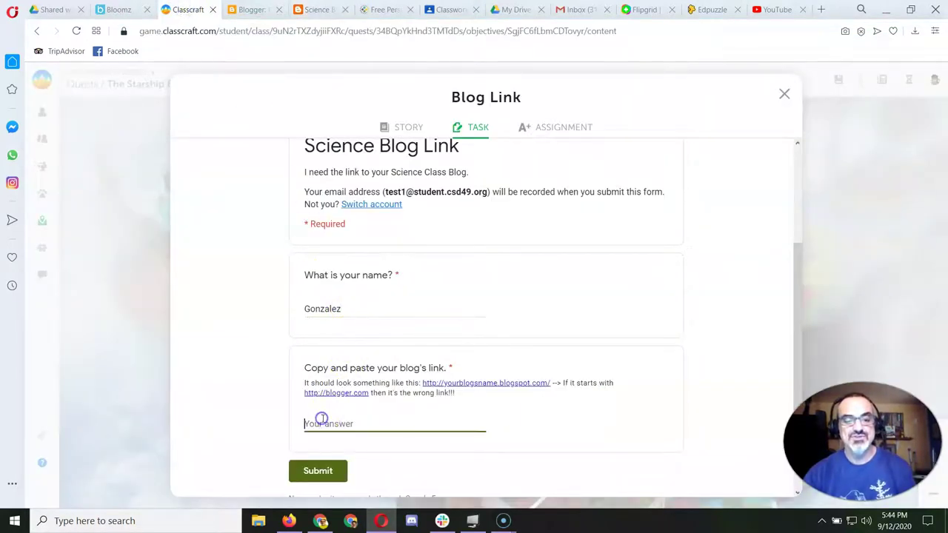
{"action": "key", "text": "ctrl+v"}
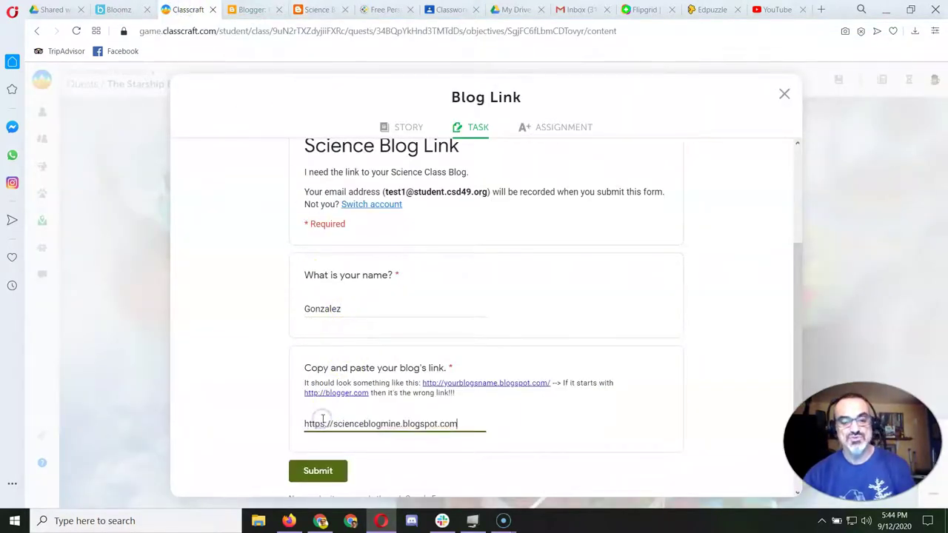
{"action": "left_click", "coordinate": [319, 471]}
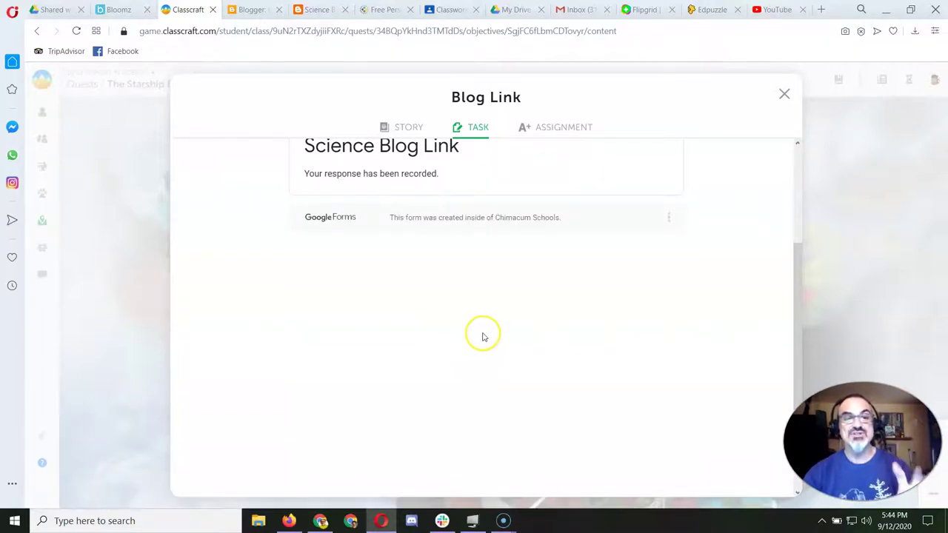
Submit the Blog Link assignment with the text "I successfully submitted my link." and return to the quest map.
{"action": "scroll", "coordinate": [480, 336], "scroll_direction": "up", "scroll_amount": 2}
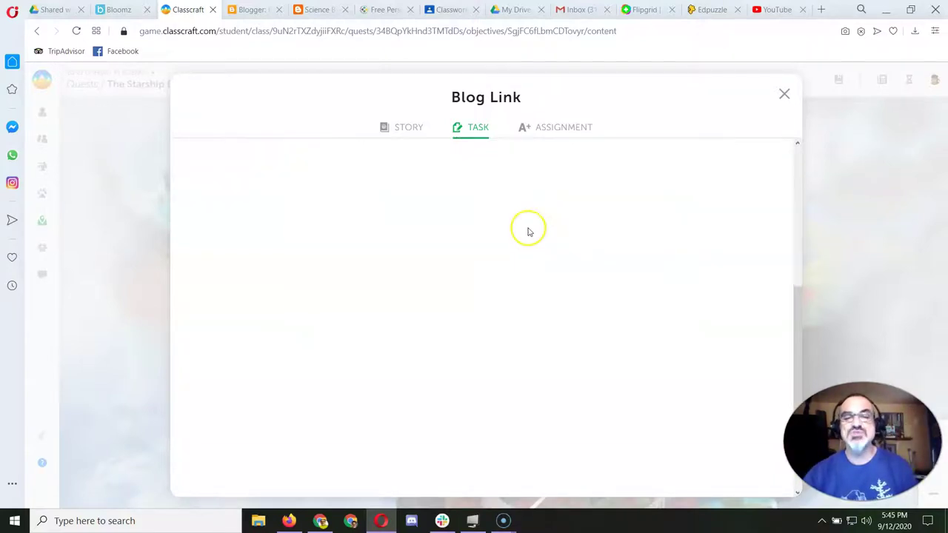
{"action": "scroll", "coordinate": [577, 192], "scroll_direction": "up", "scroll_amount": 5}
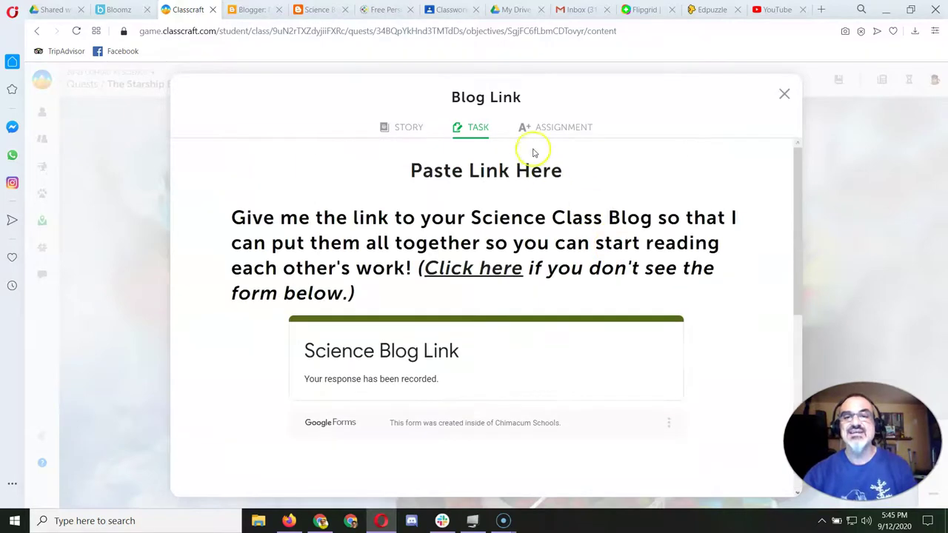
{"action": "left_click", "coordinate": [551, 127]}
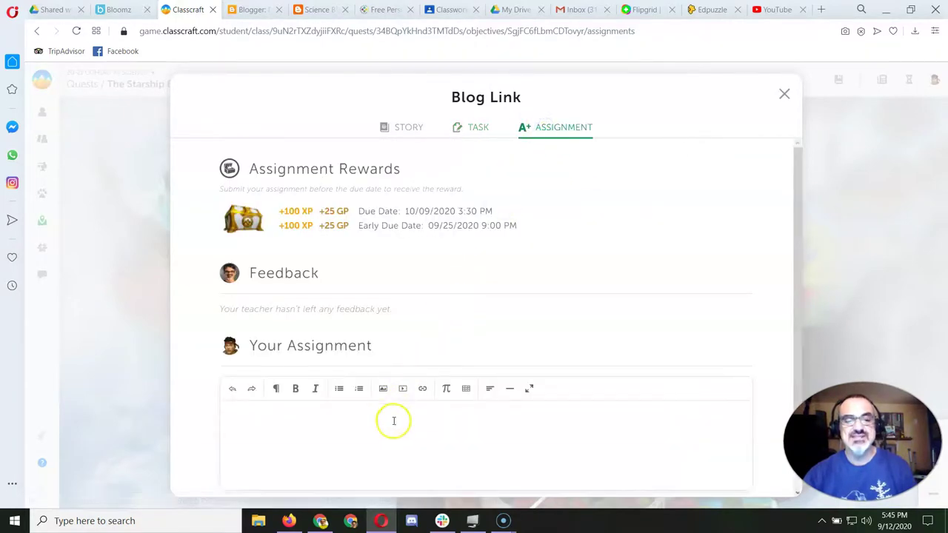
{"action": "left_click", "coordinate": [392, 426]}
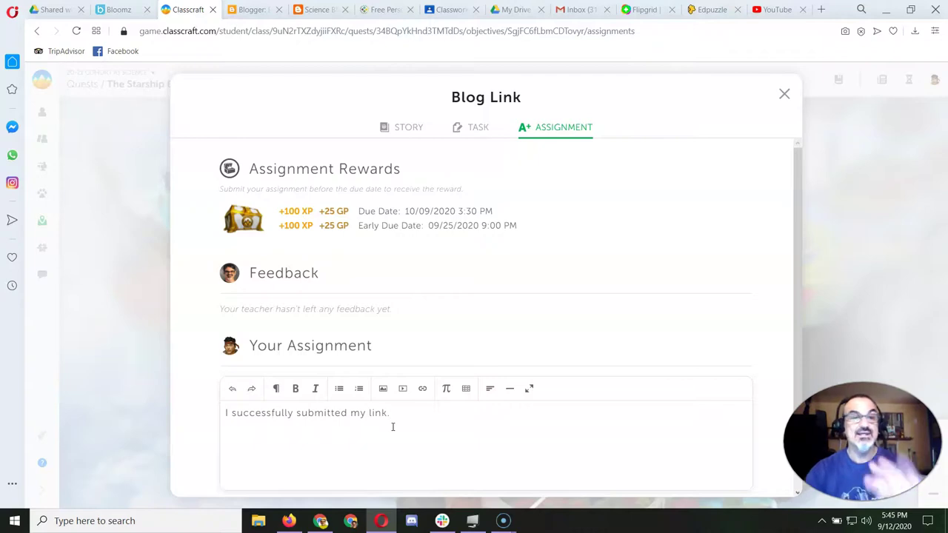
{"action": "scroll", "coordinate": [392, 426], "scroll_direction": "down", "scroll_amount": 1}
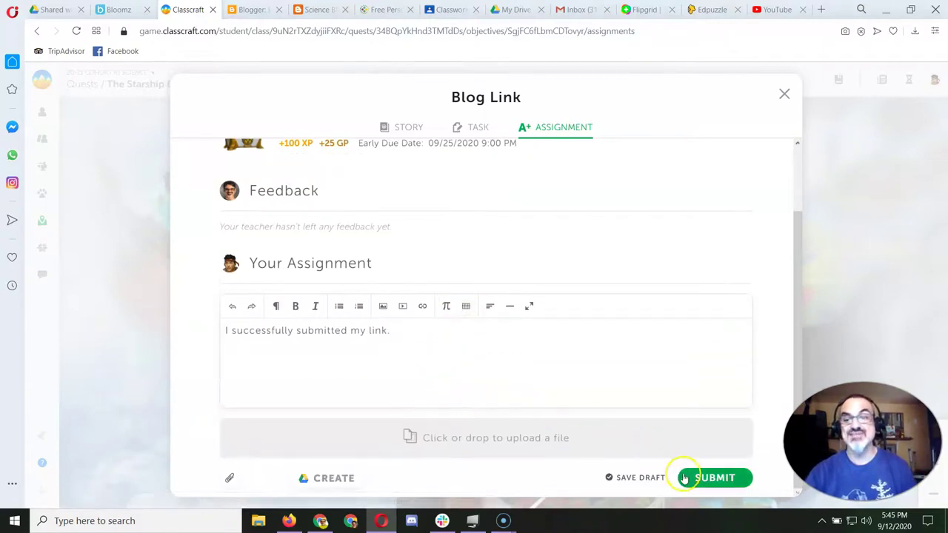
{"action": "left_click", "coordinate": [684, 479]}
{"action": "left_click", "coordinate": [518, 337]}
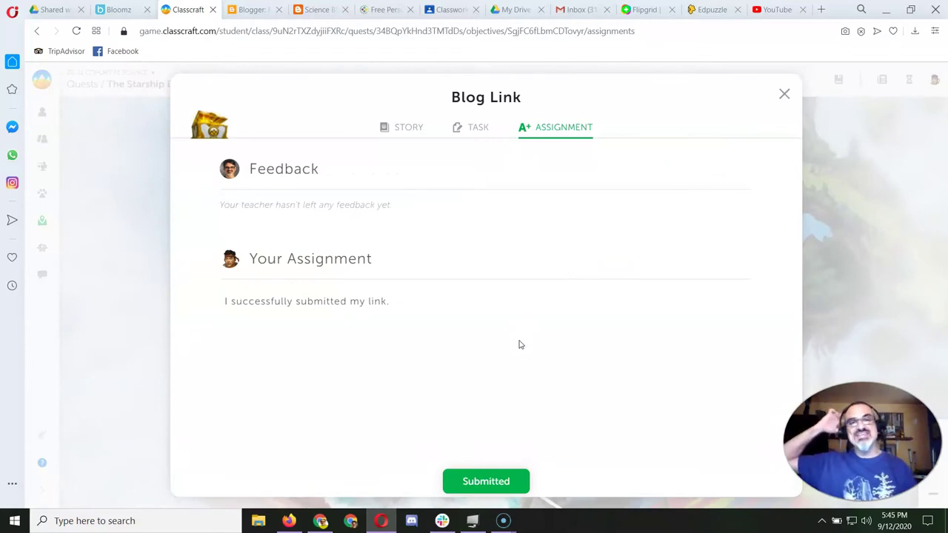
{"action": "left_click", "coordinate": [782, 97]}
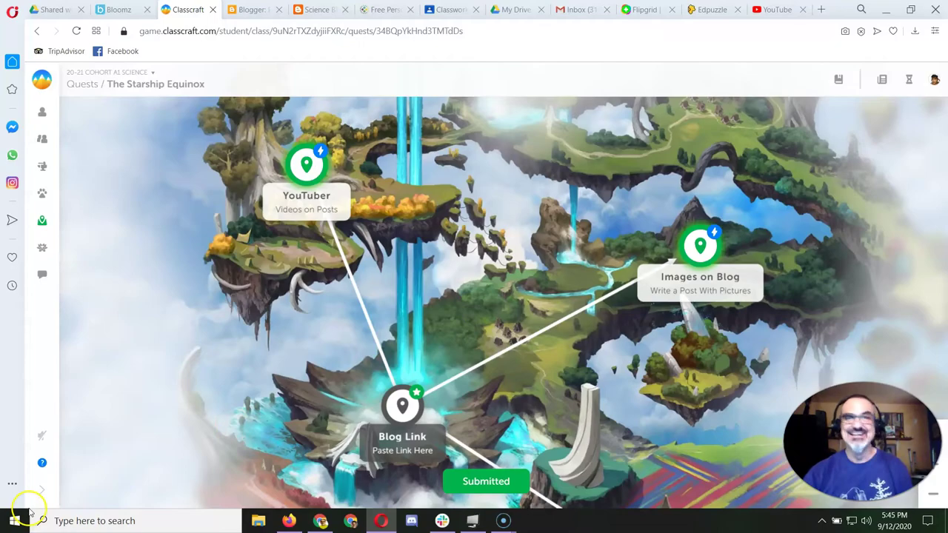